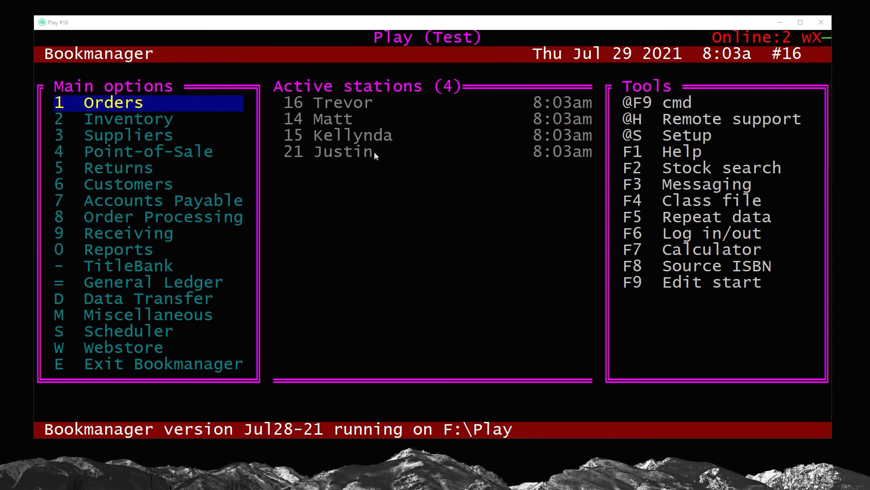
Search the Point-of-Sale status log from New Online and open the new online pickup order dated Jul28-21
key(4)
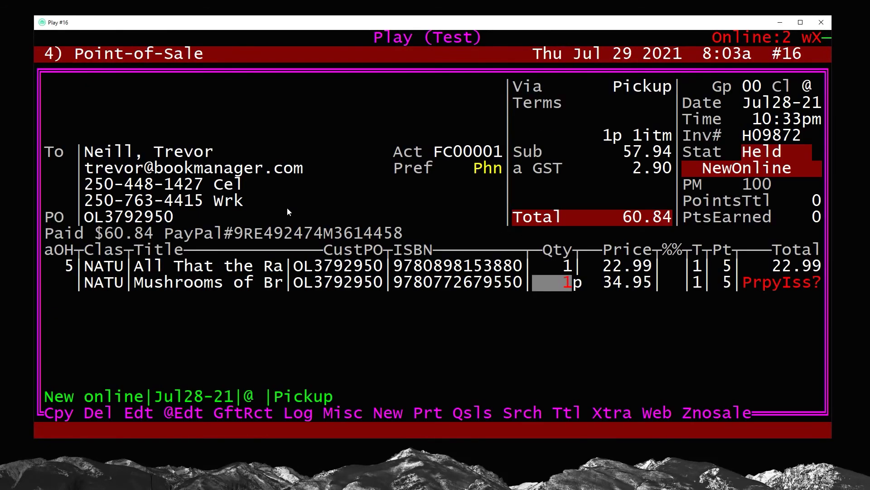
key(s)
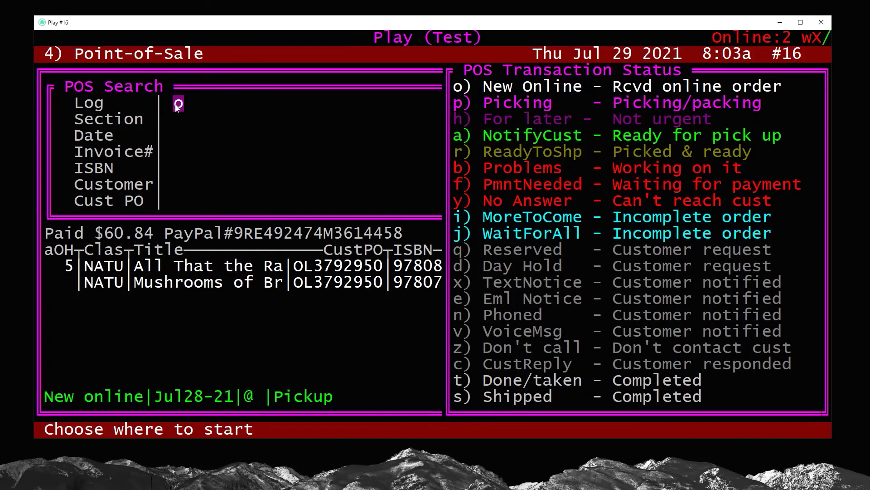
key(Return)
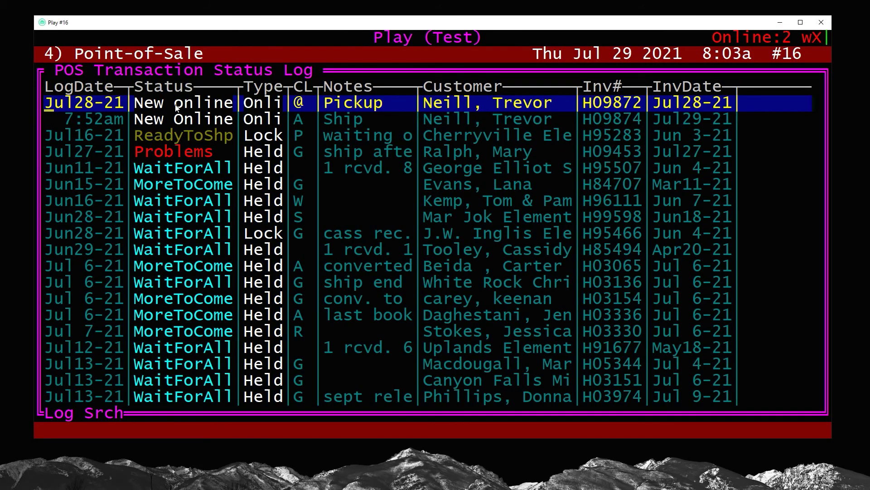
key(Return)
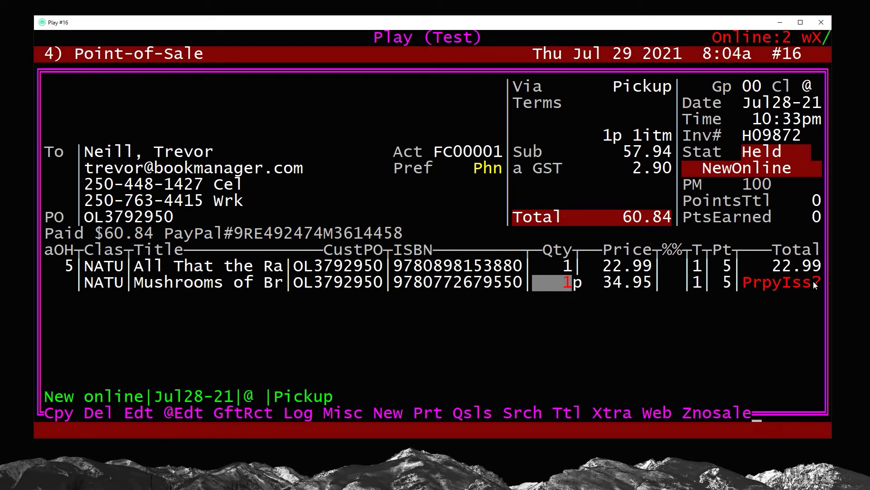
Examine the online order's prepay flag, delivery method, PayPal payment reference, and the first title's on-hand and ordered quantities
click(577, 282)
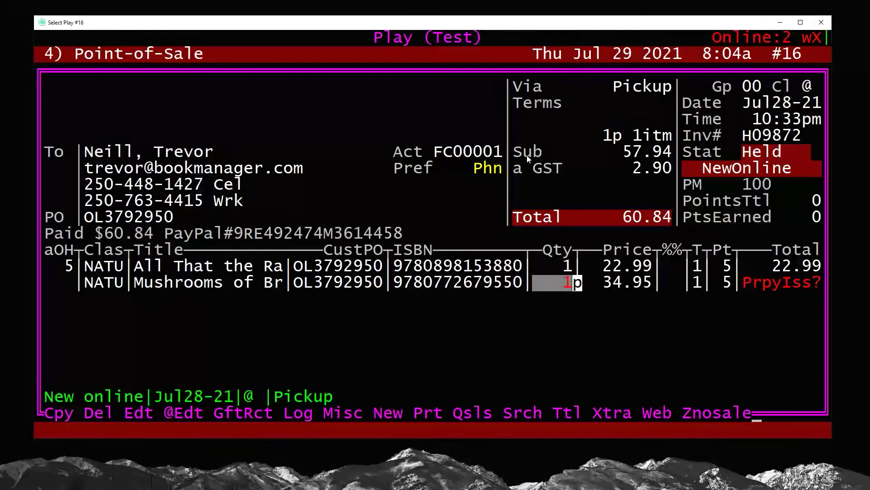
drag(516, 87, 668, 88)
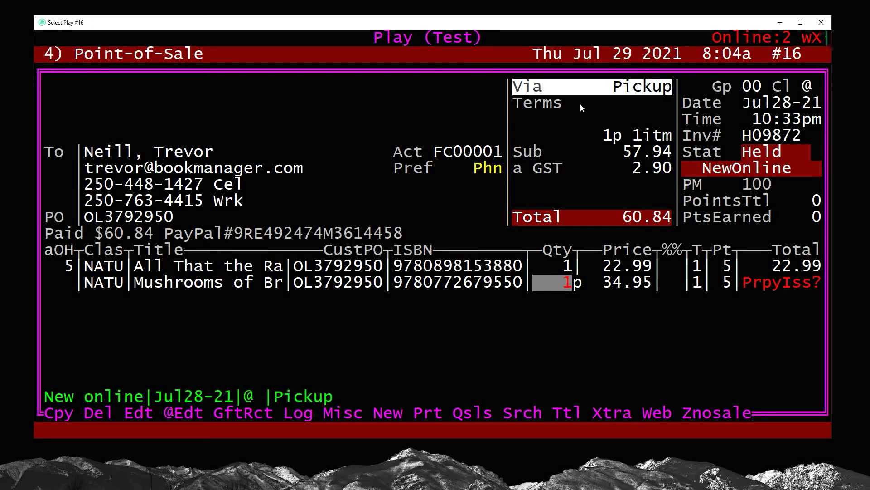
drag(164, 234, 403, 234)
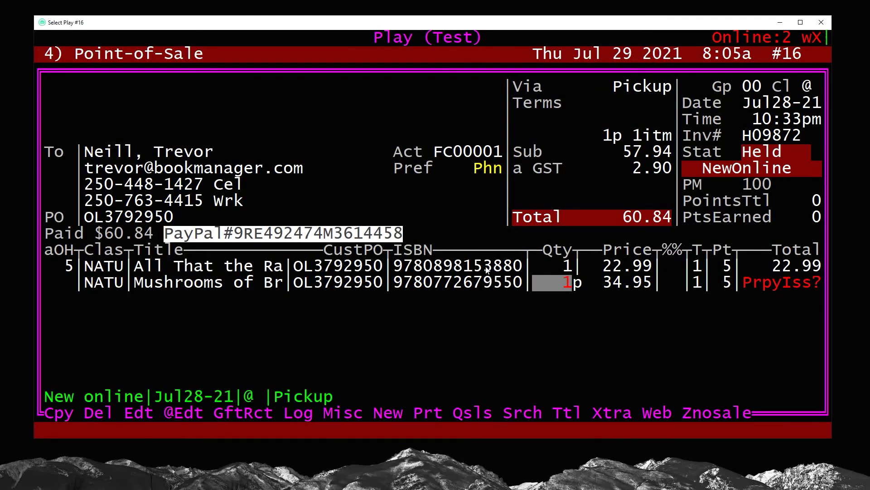
click(72, 267)
click(577, 270)
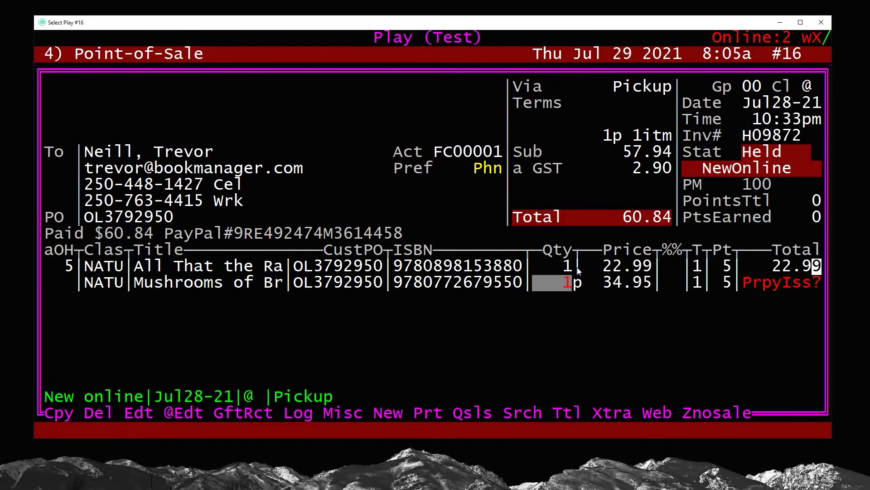
click(69, 267)
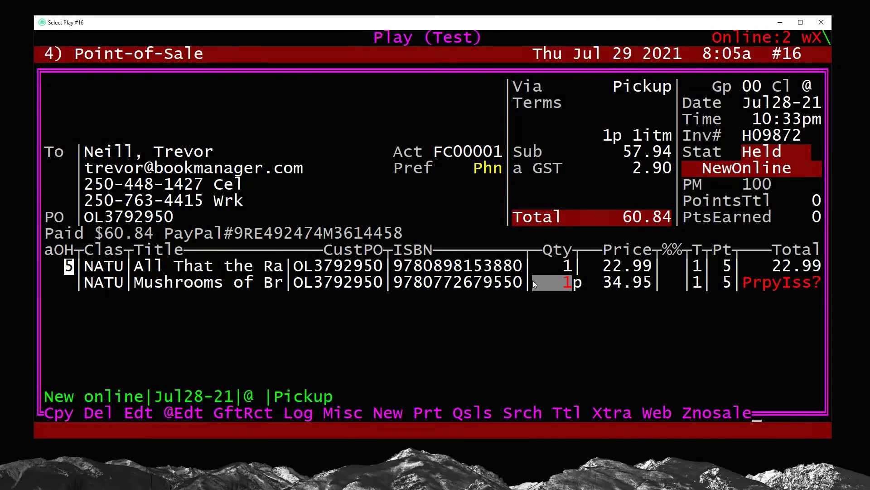
key(p)
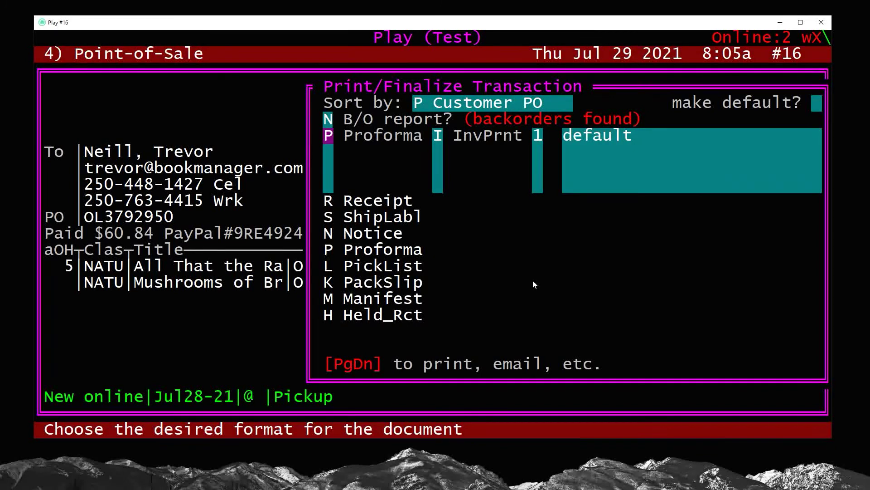
key(l)
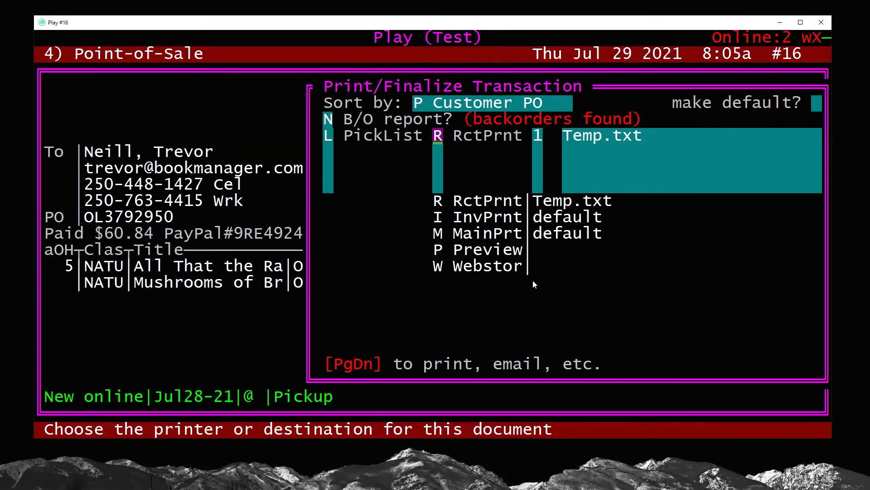
key(Escape)
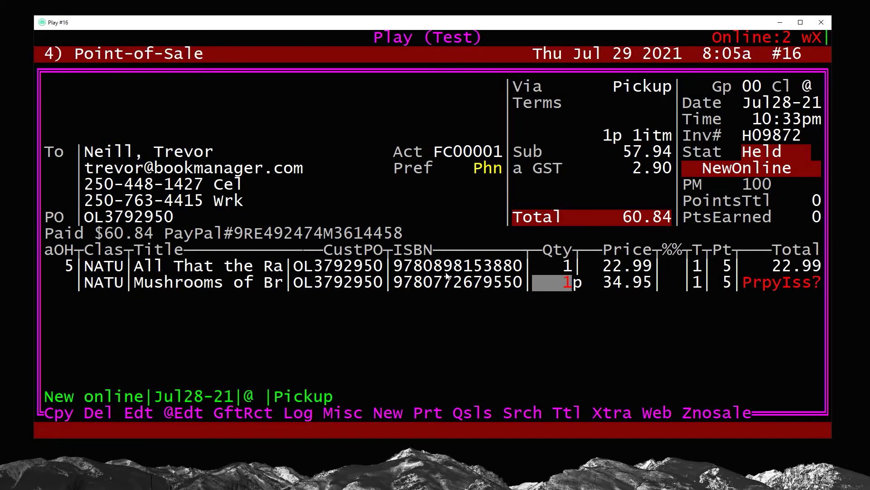
Open the order's line items for editing and set the status of the 22.99 title to Prepay item
key(t)
key(Return)
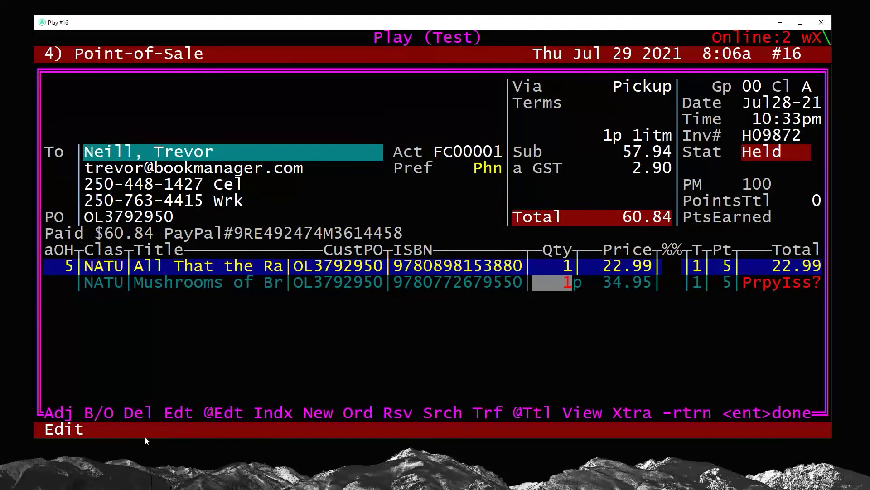
click(89, 413)
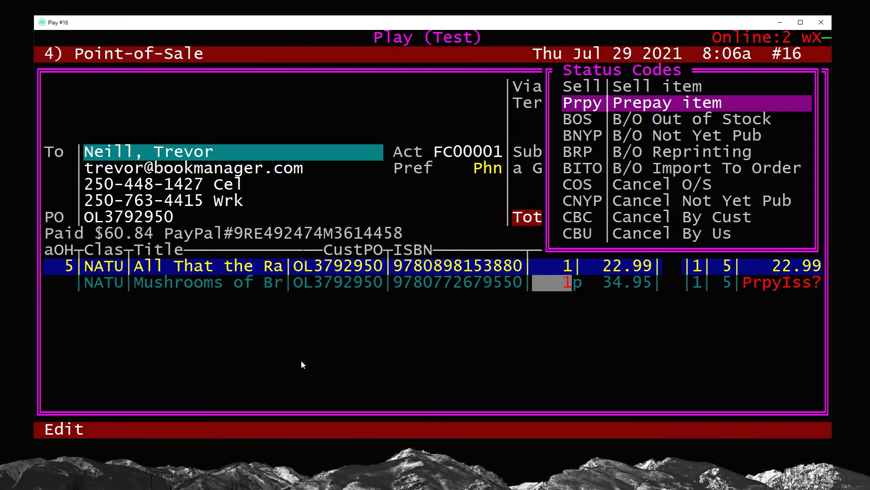
drag(564, 102, 722, 103)
click(721, 103)
key(Return)
key(Return)
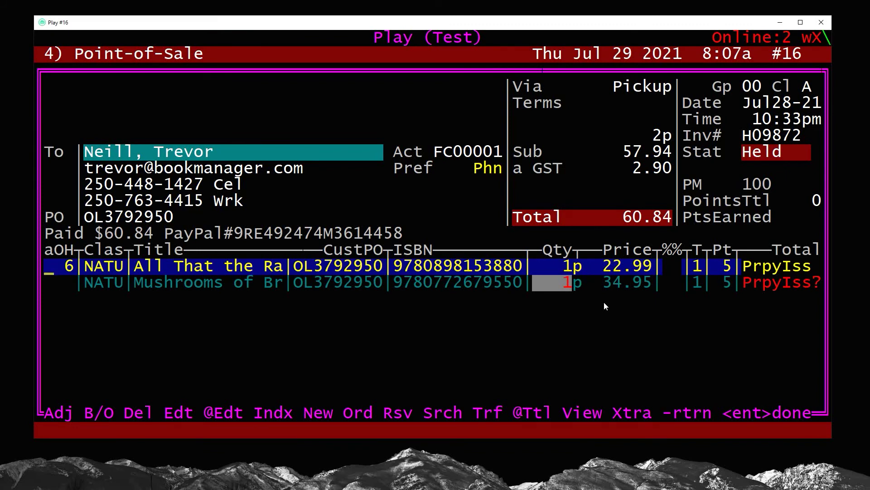
Change the Mushrooms of British Columbia line to B/O Out of Stock and return it to Prepay item
key(Down)
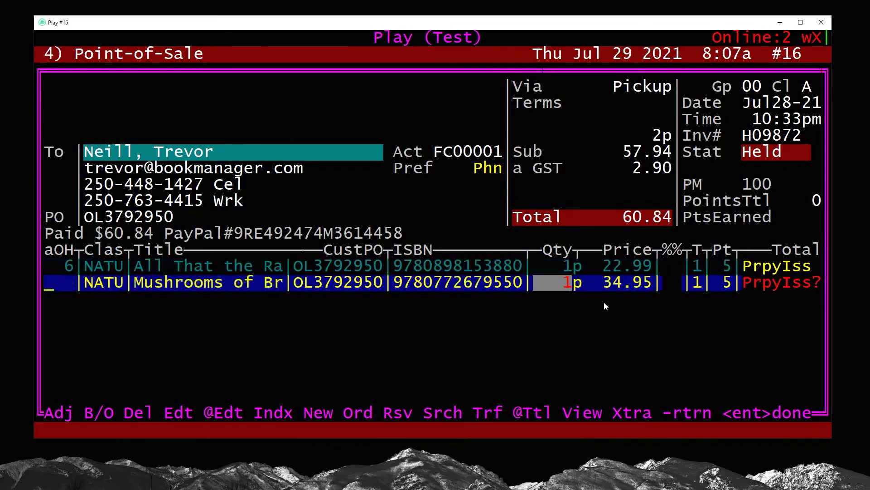
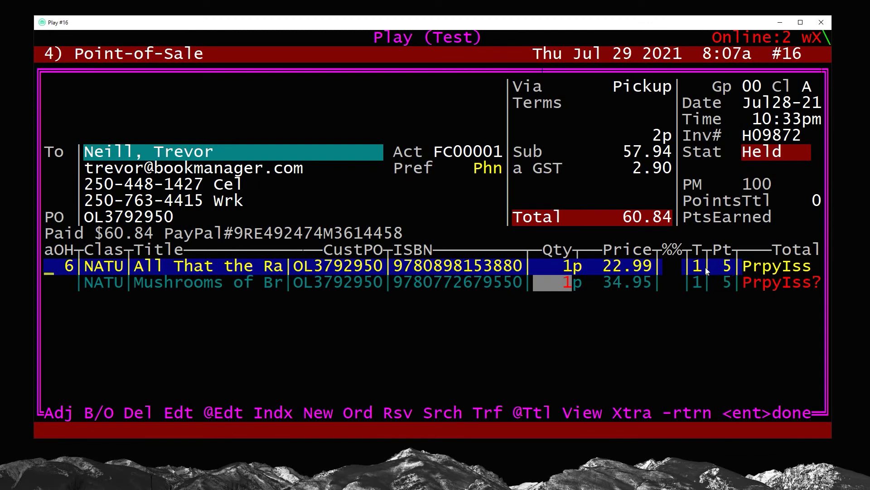
key(Down)
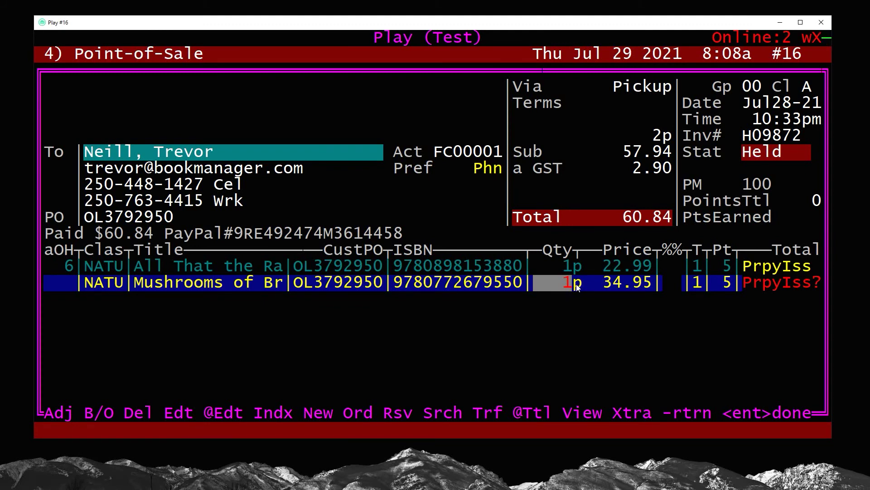
key(b)
key(Down)
key(Return)
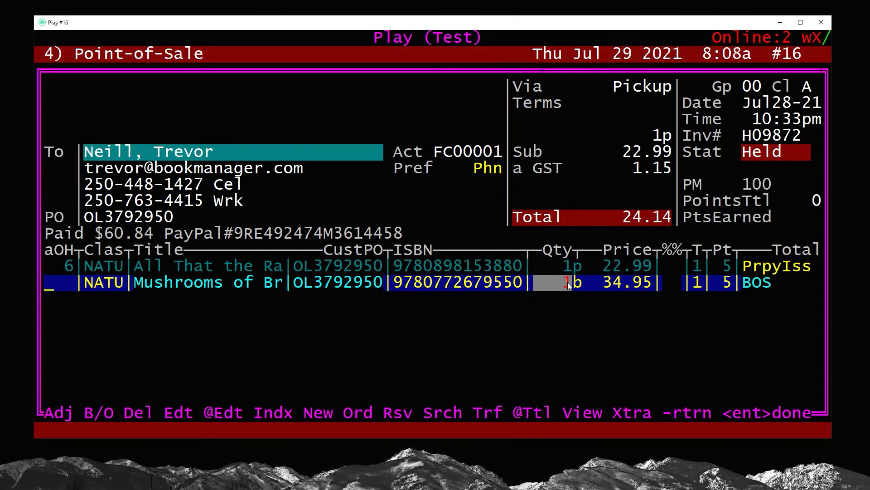
key(b)
key(Up)
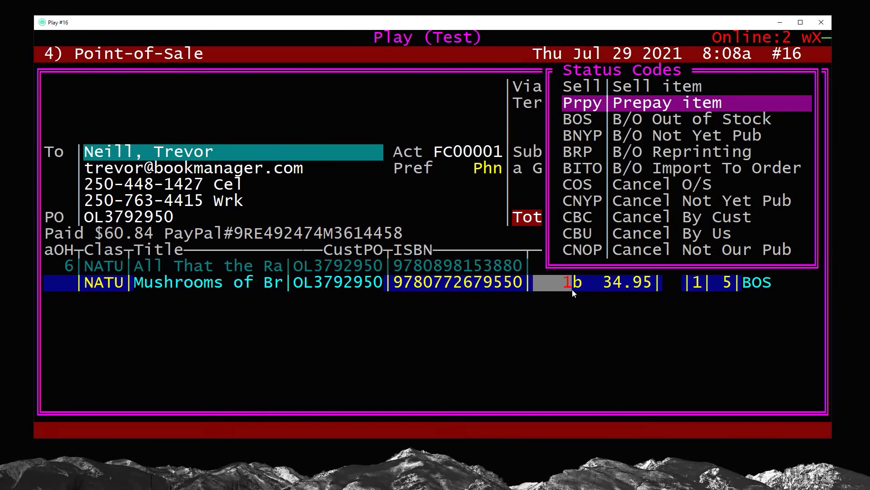
key(Return)
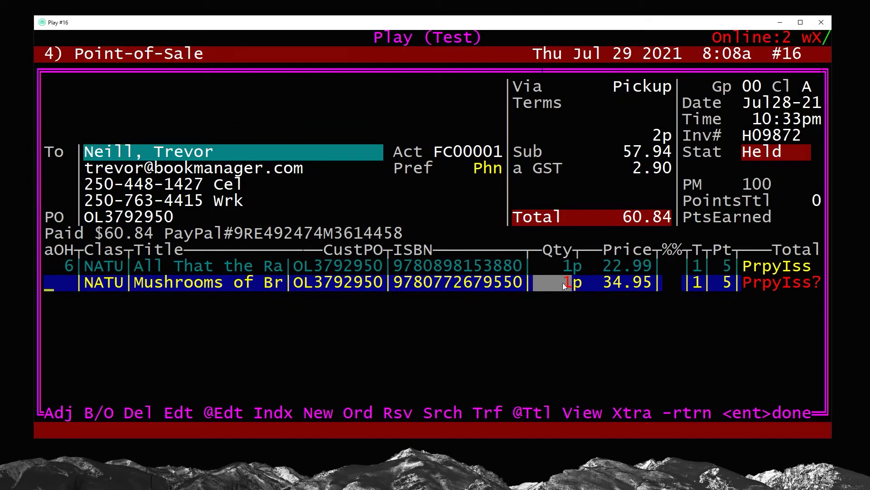
Reserve 1 copy of Mushrooms of British Columbia for the customer on the pending UTP order, keeping the price at 34.95 and the notes blank
drag(744, 282, 821, 286)
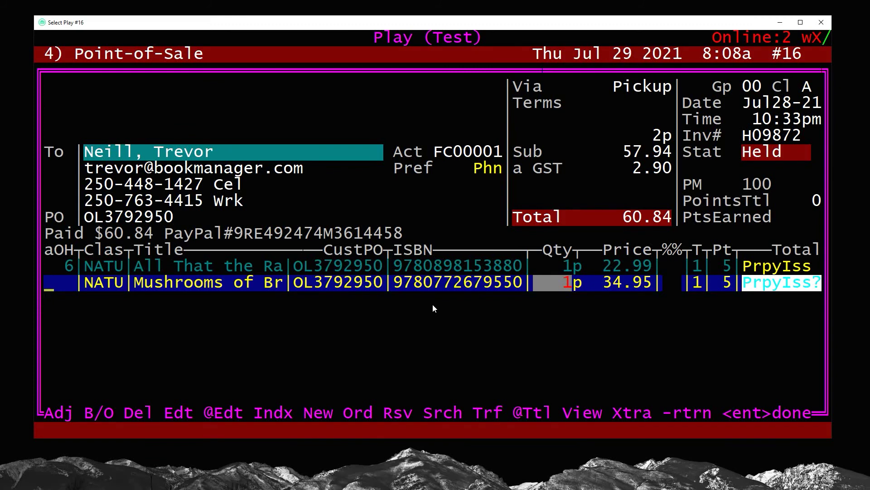
key(r)
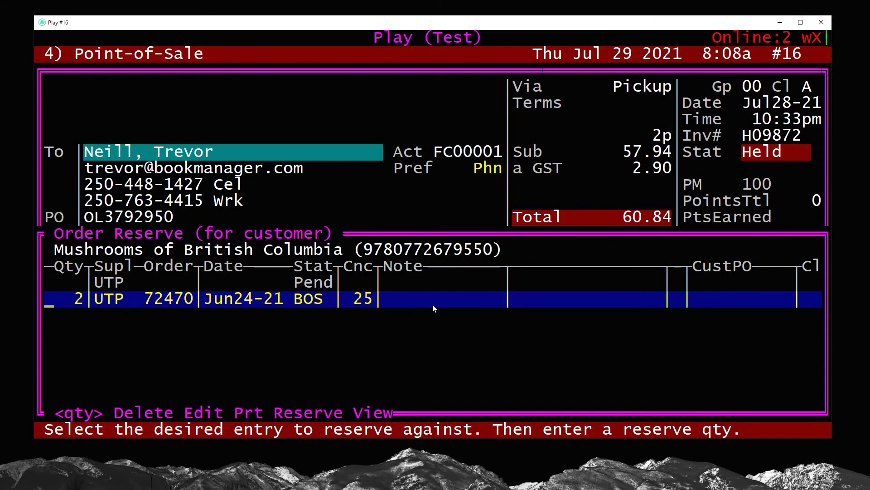
key(Up)
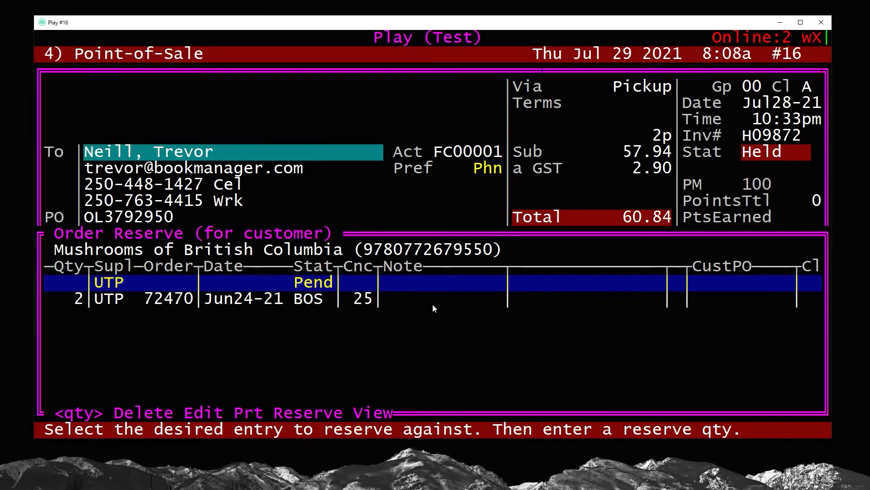
key(Return)
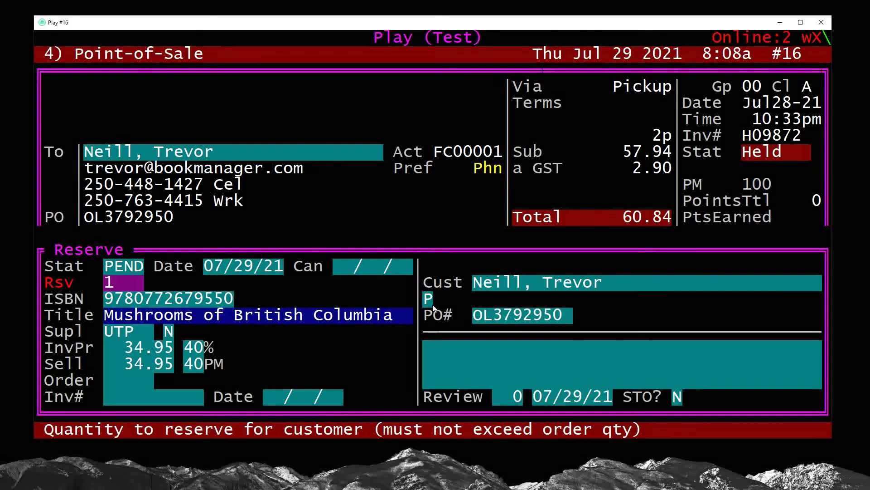
key(Return)
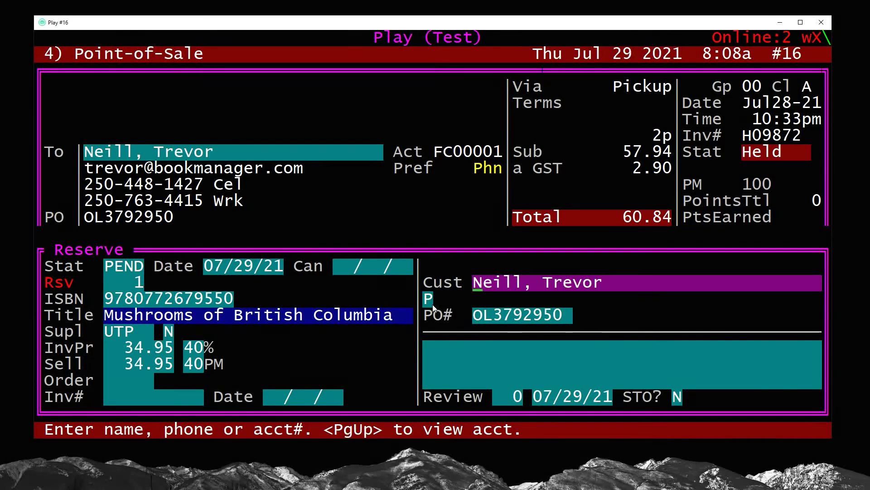
key(Return)
key(Return)
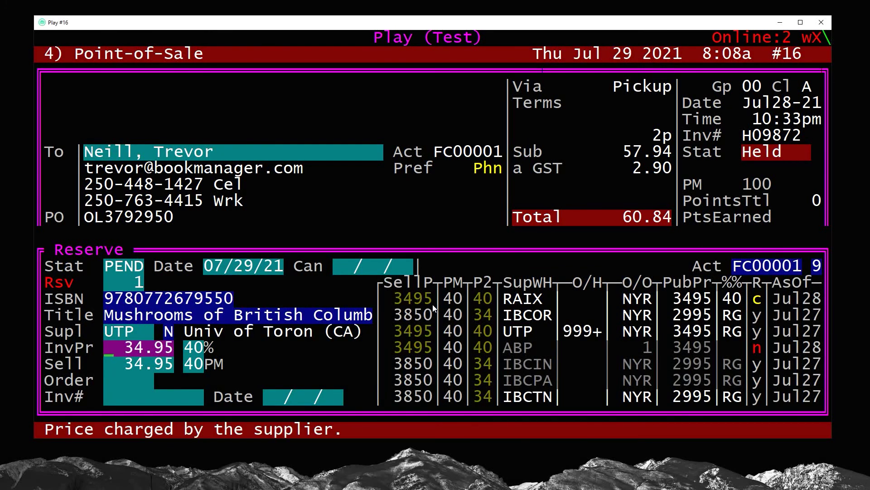
key(Return)
key(Return)
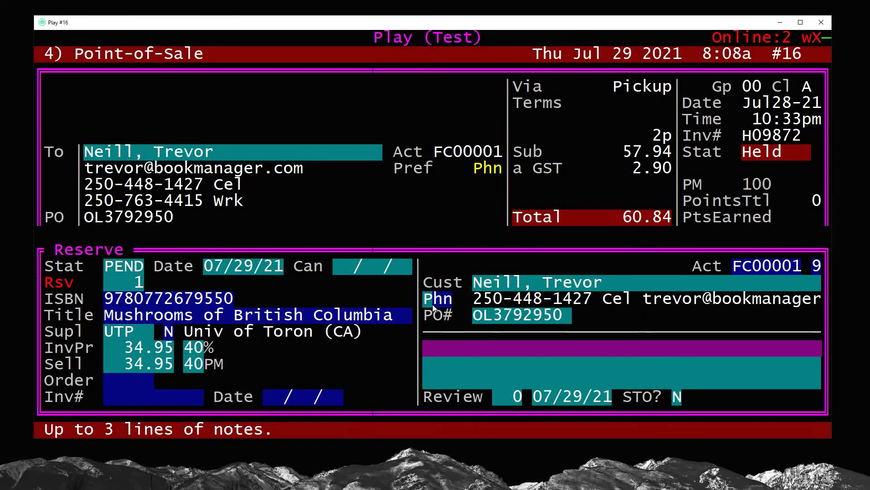
key(Return)
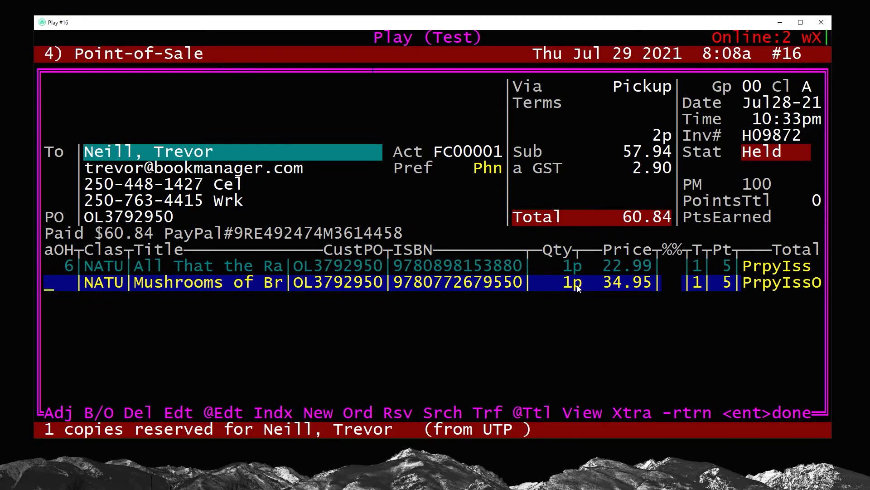
Review the reserved title's quantity and status, compare both order lines, and check the order total
drag(569, 284, 539, 284)
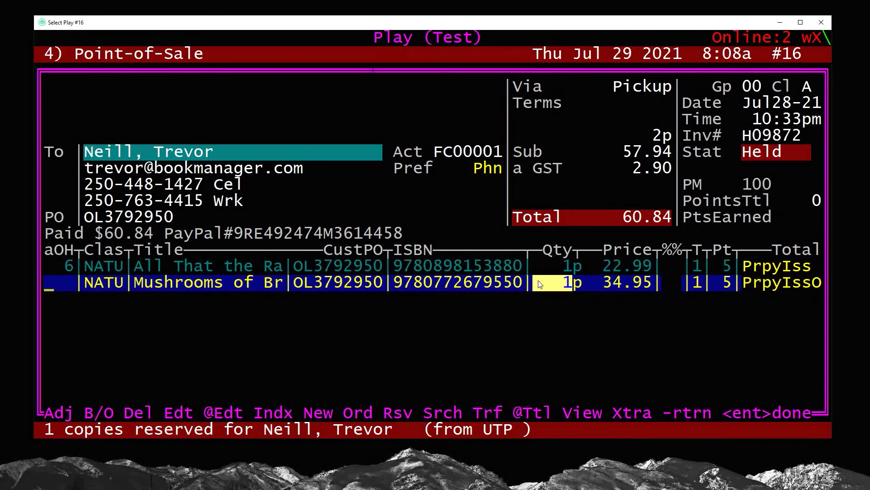
click(540, 285)
click(817, 284)
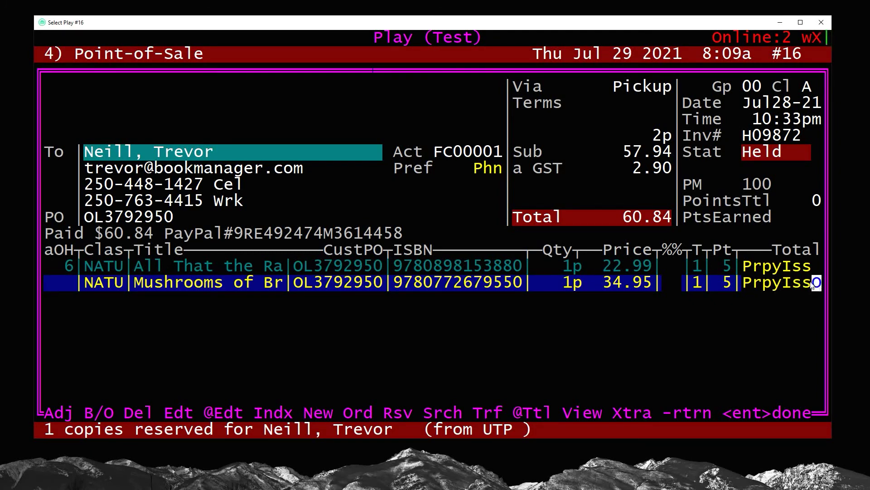
key(Up)
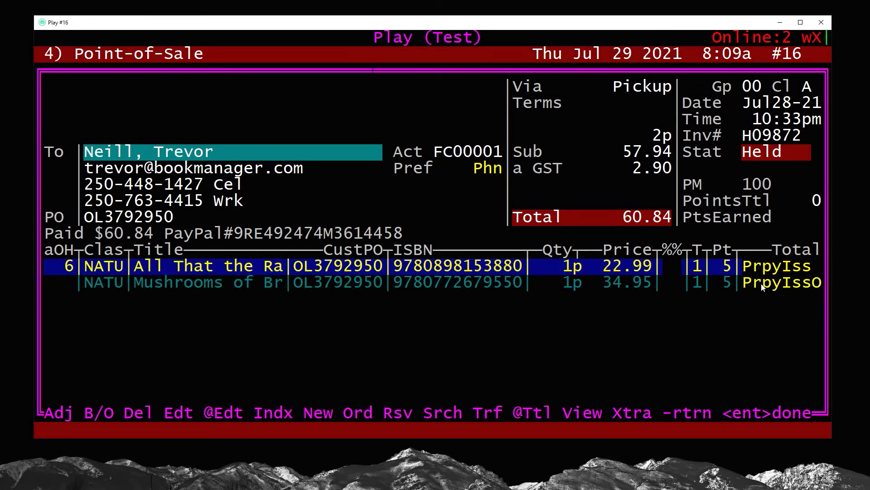
key(Down)
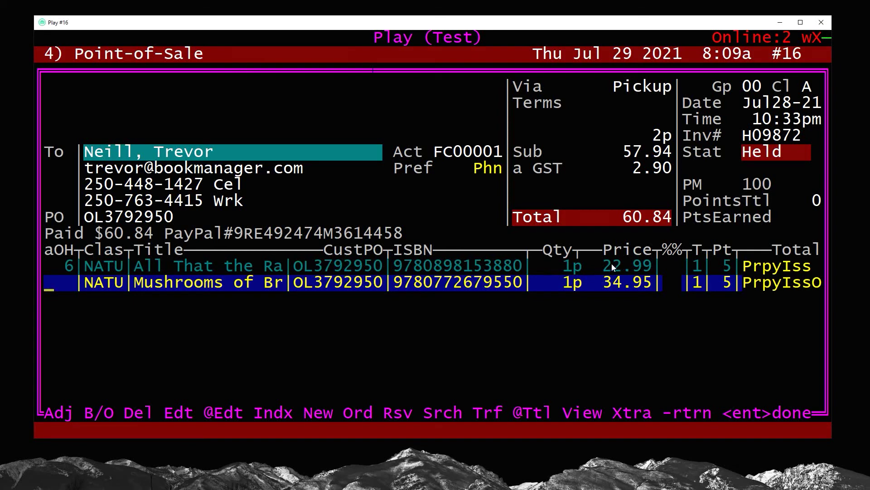
drag(671, 218, 596, 221)
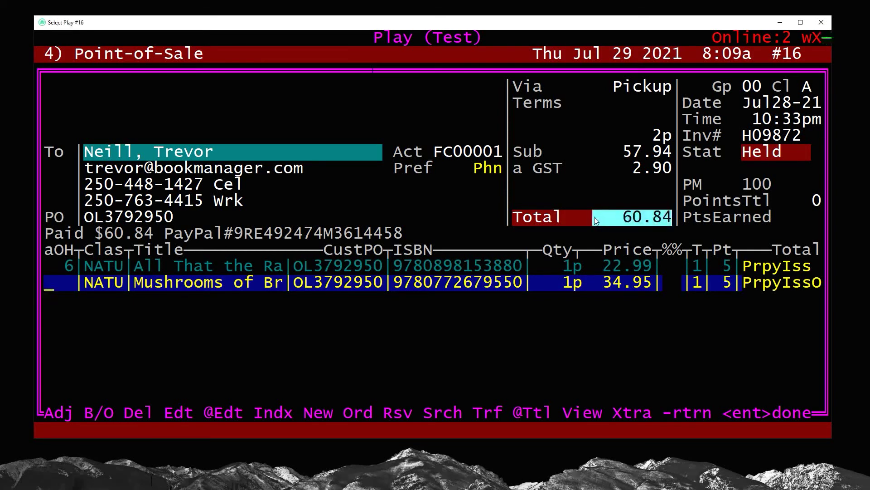
click(606, 267)
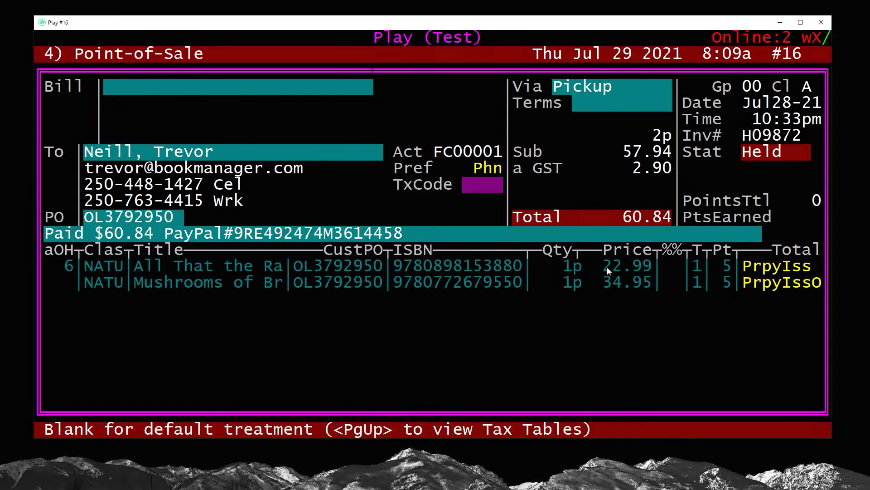
Set the Mushrooms of British Columbia line to B/O Out of Stock and compare the order total with the amount paid
key(Escape)
key(Down)
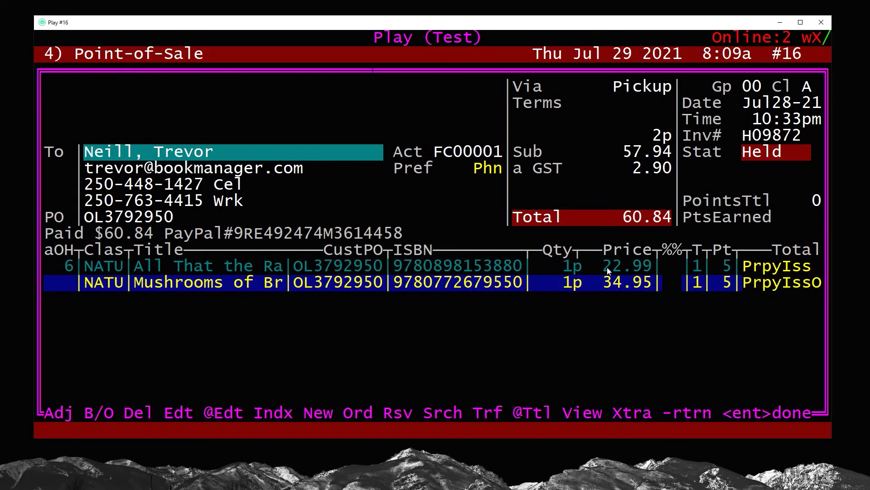
key(b)
key(Down)
key(Return)
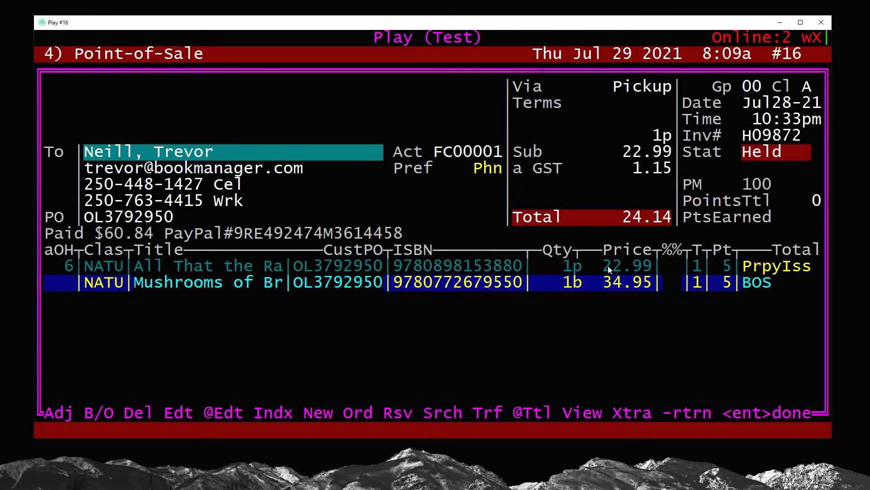
drag(95, 233, 150, 238)
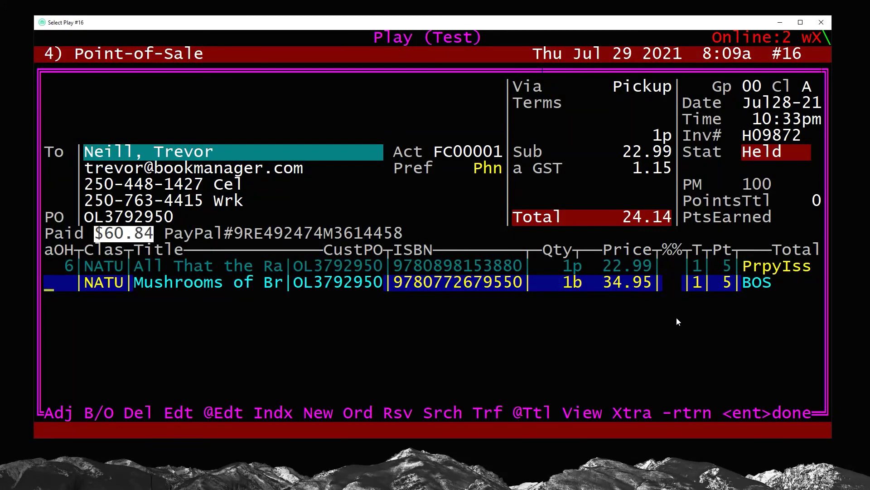
Return the Mushrooms of British Columbia line to Prepay item
key(Return)
key(Up)
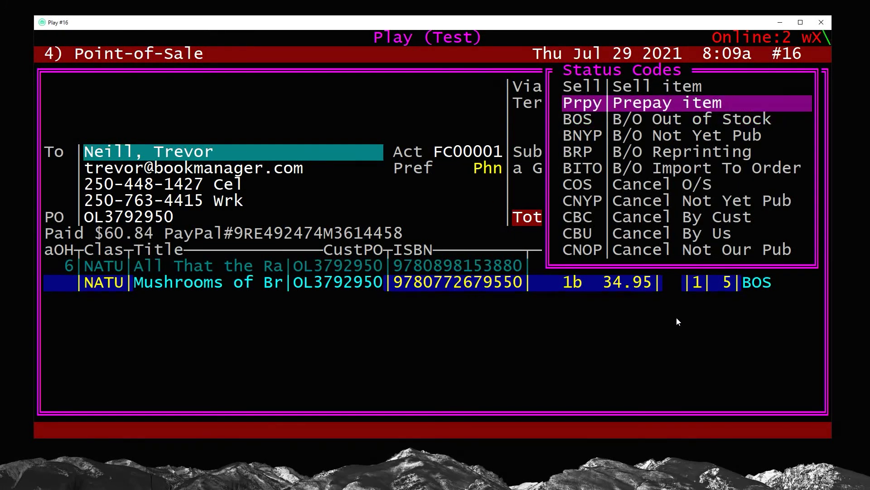
key(Return)
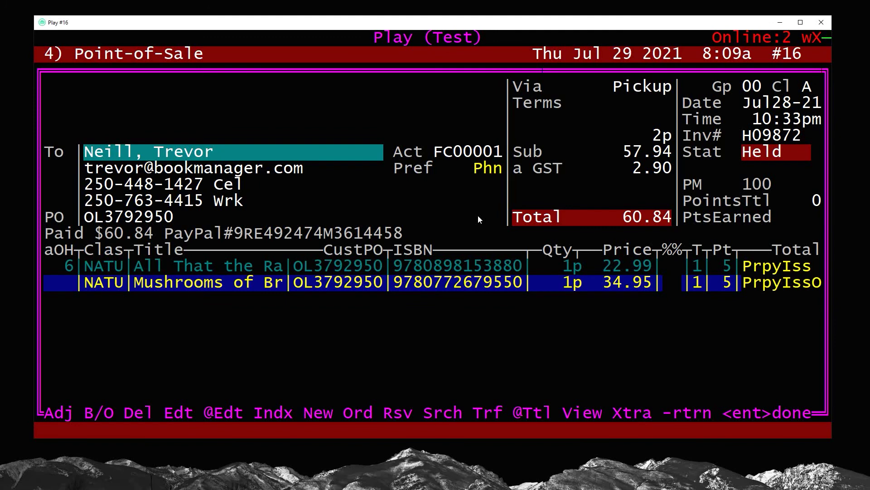
Proceed to tendering and choose to create a Held invoice for future pick-up of the in-stock title
key(Down)
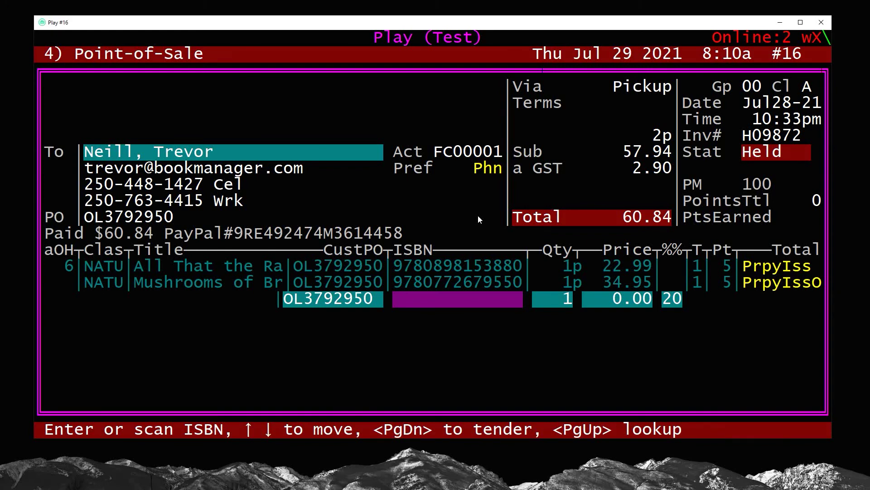
key(Page_Down)
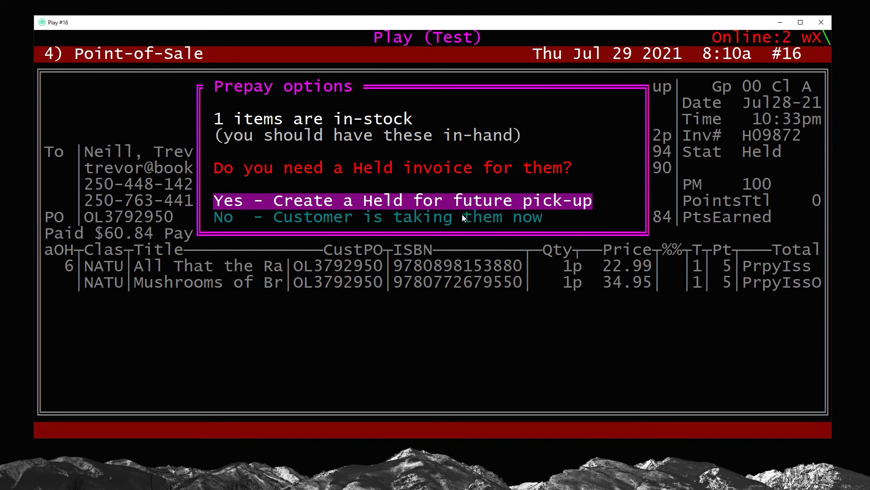
click(364, 205)
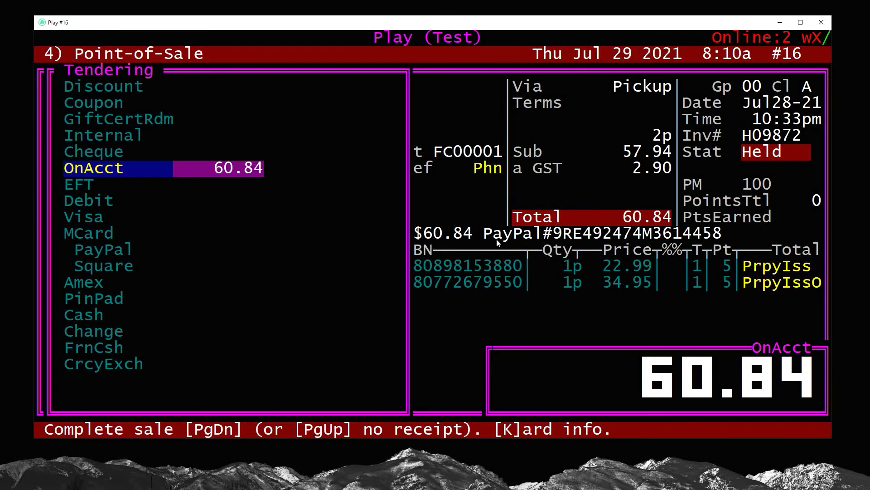
Tender the full 60.84 to PayPal and complete the sale
key(Down)
key(Down)
key(Down)
key(Down)
key(Down)
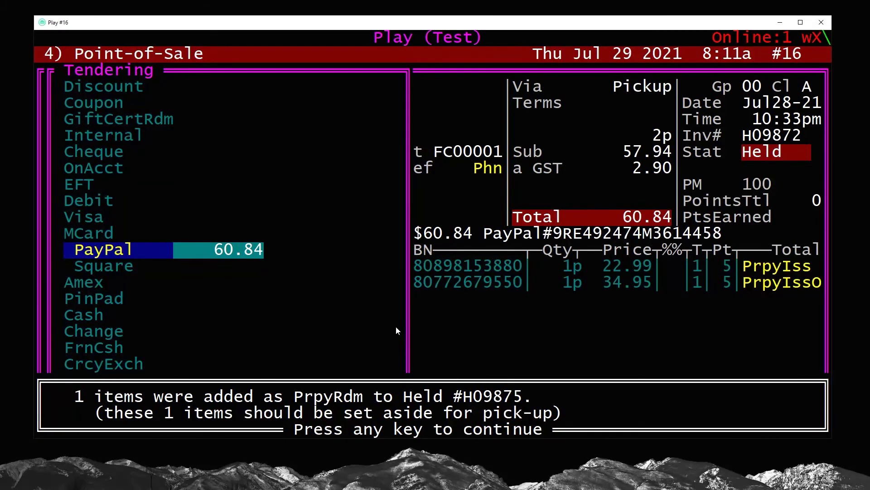
key(Return)
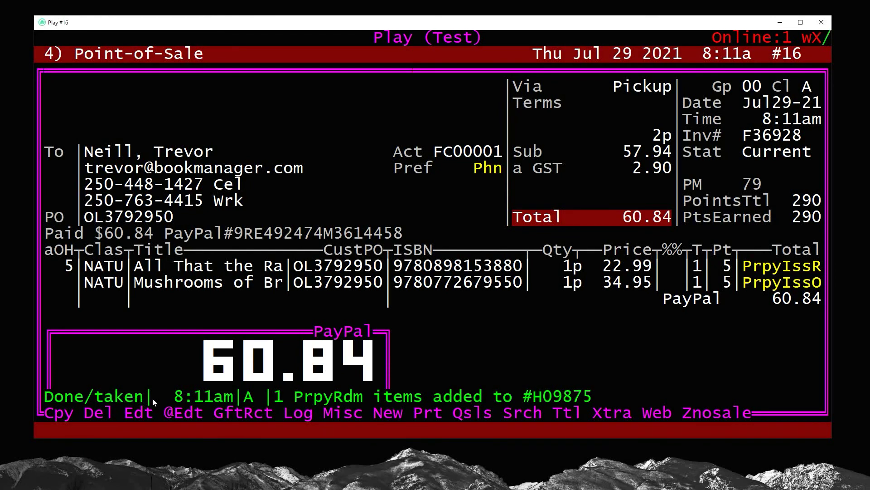
Check the completed sale's log note for the PrpyRdm item and the held invoice number it was added to
drag(274, 397, 363, 399)
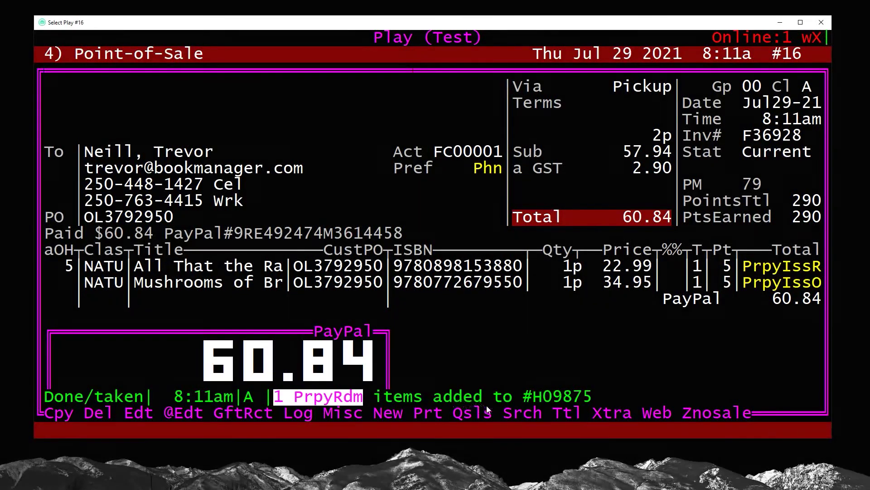
drag(535, 398, 590, 400)
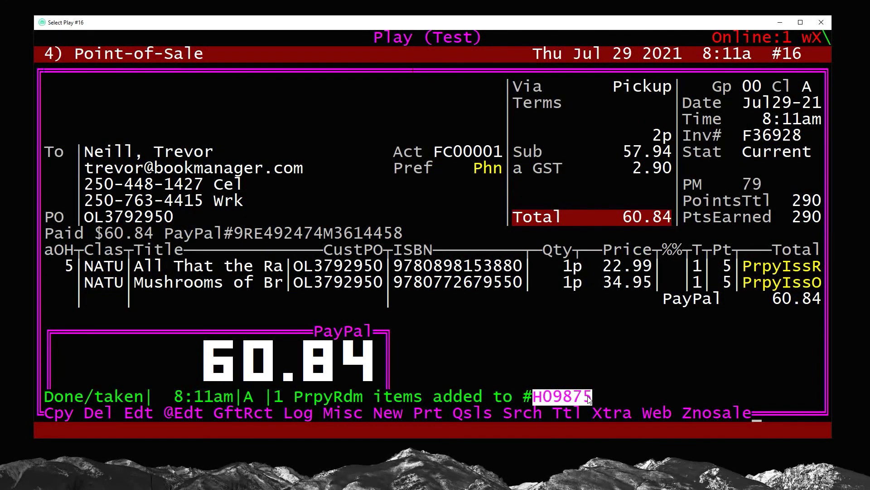
right_click(578, 397)
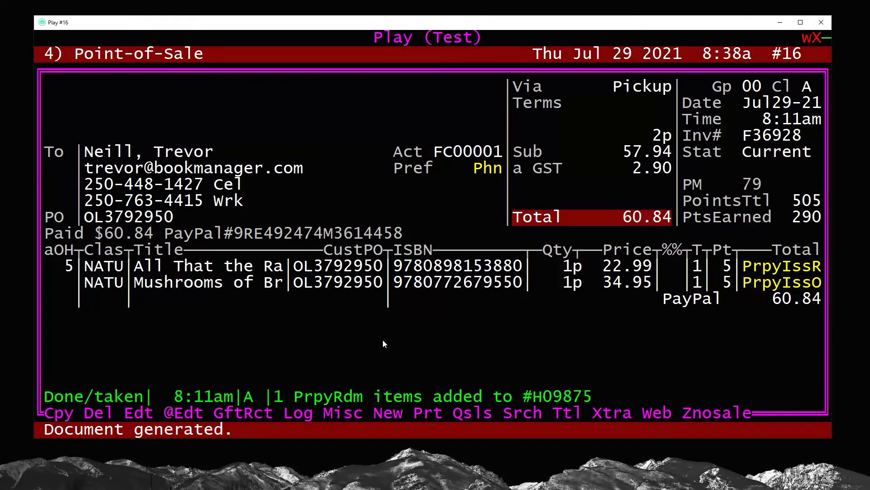
Generate a Notice for the completed sale as an email to the customer, leaving the emailer ID blank
key(p)
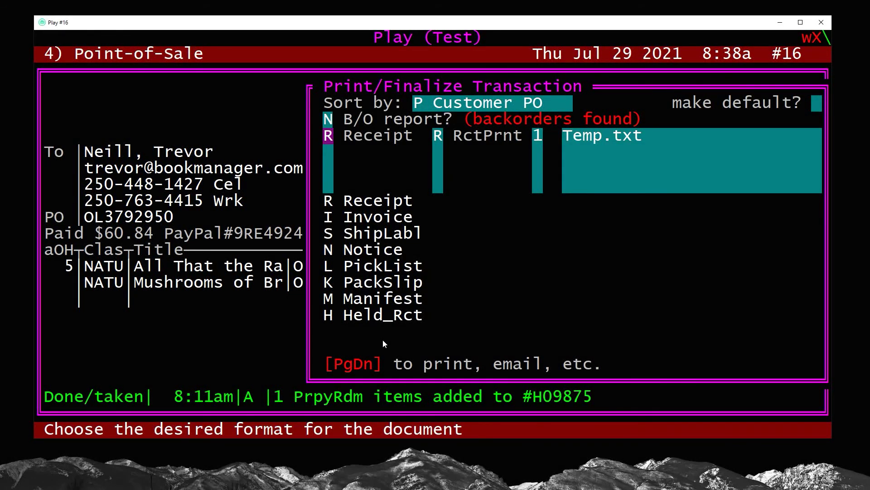
key(n)
key(Page_Down)
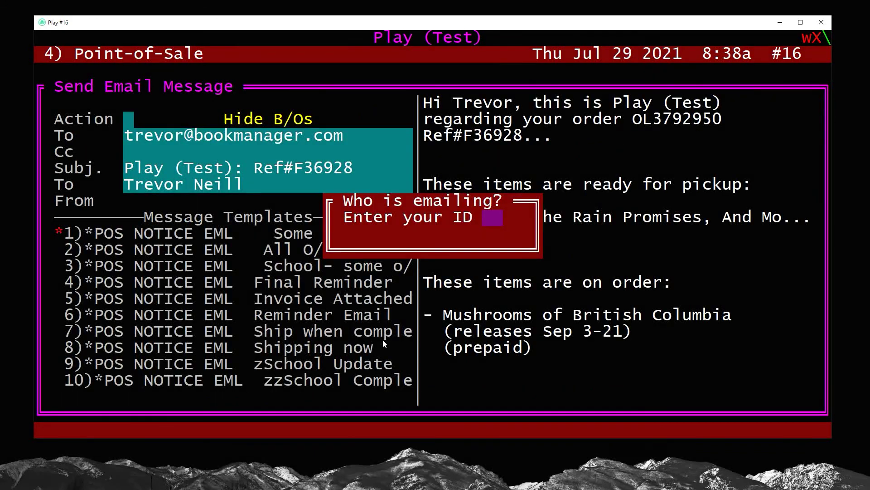
key(Return)
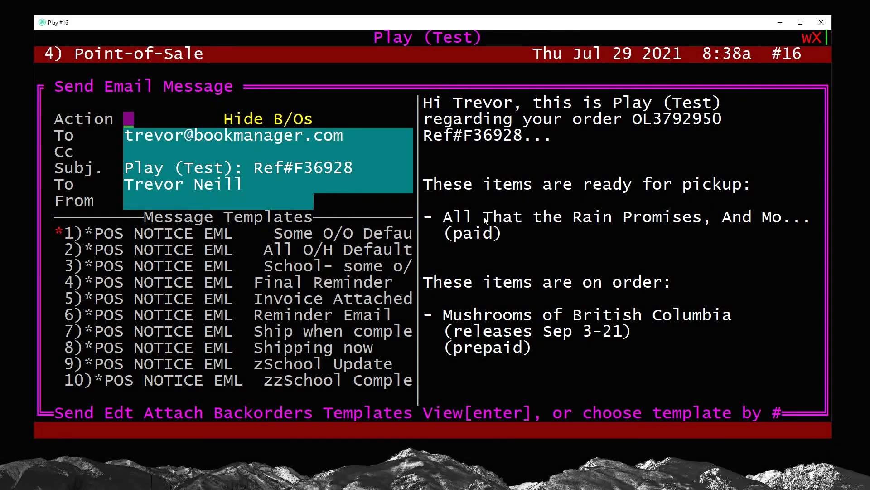
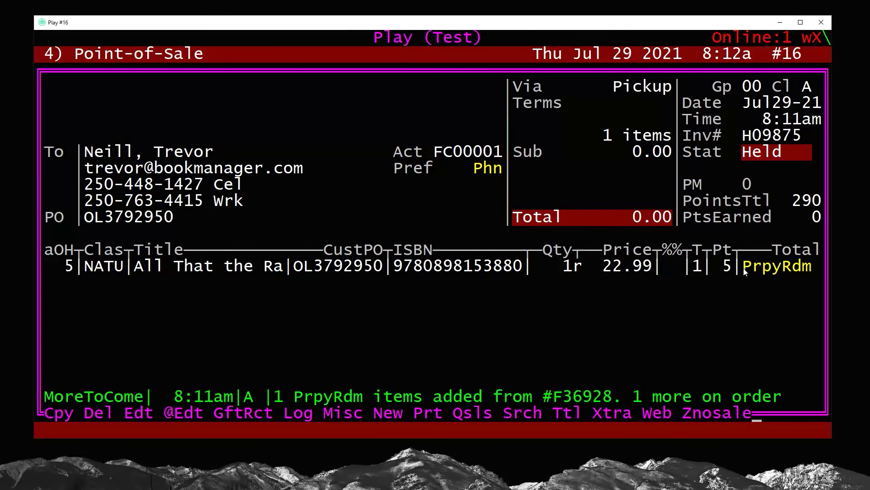
Review the held pickup invoice's quantity, MoreToCome status, source invoice, on-order note and invoice number
click(577, 268)
drag(48, 398, 144, 397)
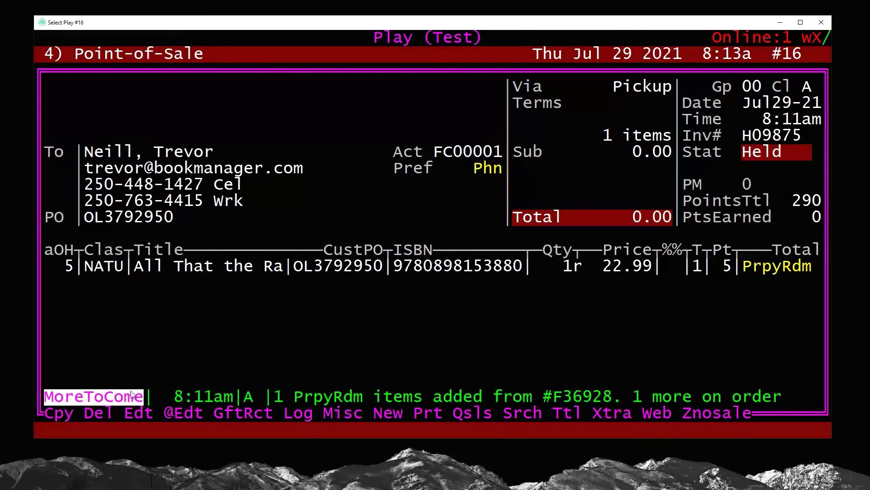
drag(274, 397, 563, 399)
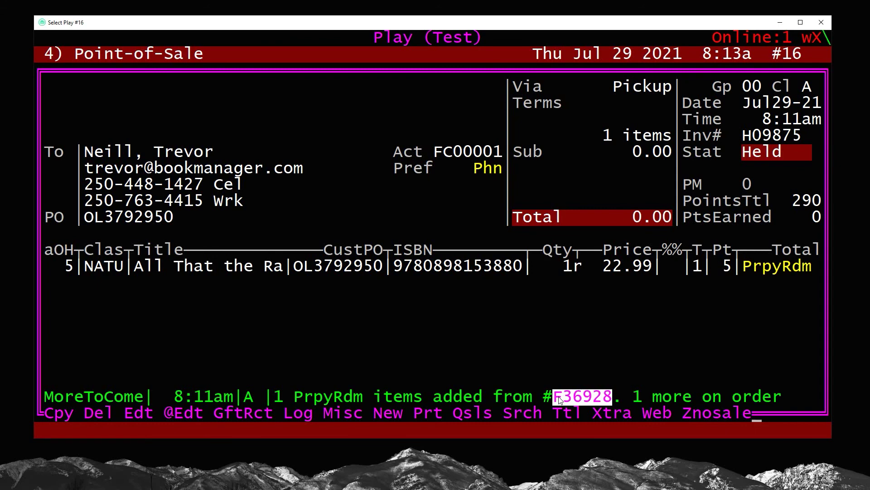
drag(635, 398, 783, 398)
click(647, 347)
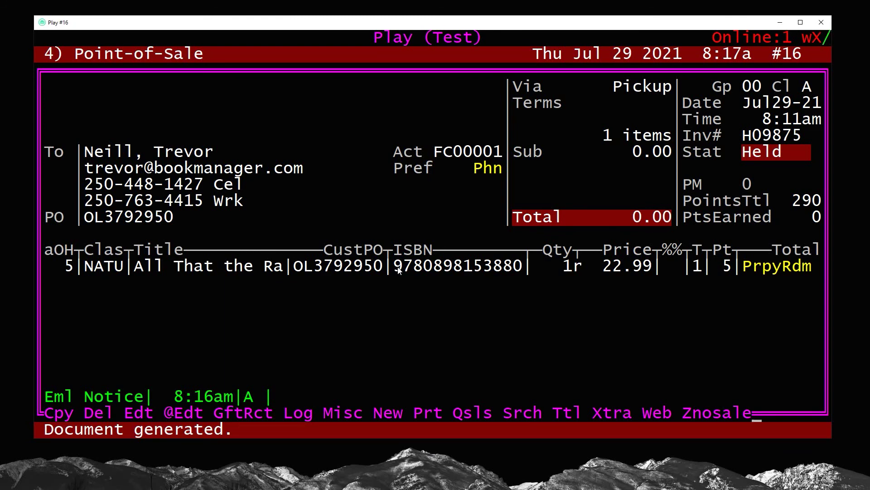
drag(744, 133, 798, 141)
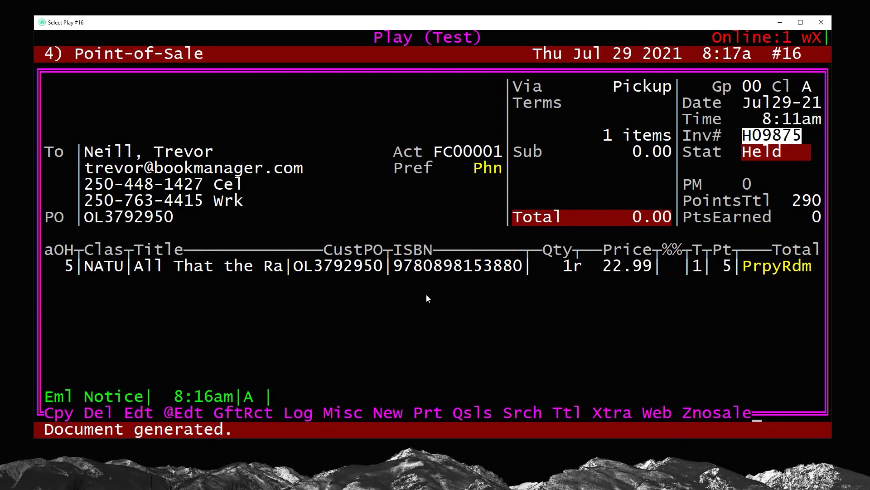
click(545, 171)
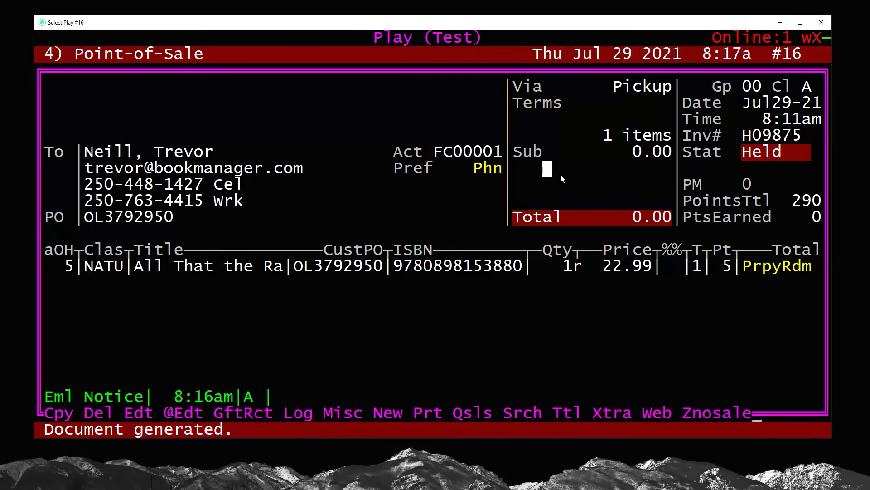
Open the held invoice's print options, try PickList, and choose Held_Rct on the RctPrnt printer instead
key(p)
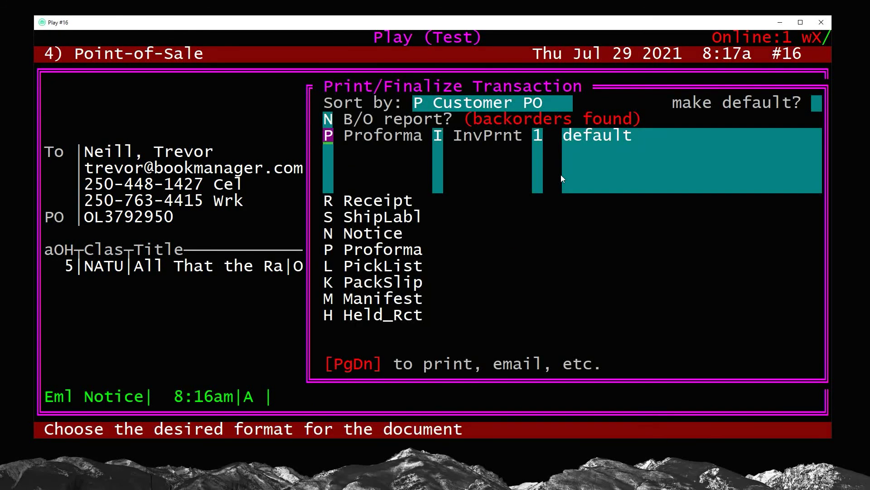
key(l)
key(Up)
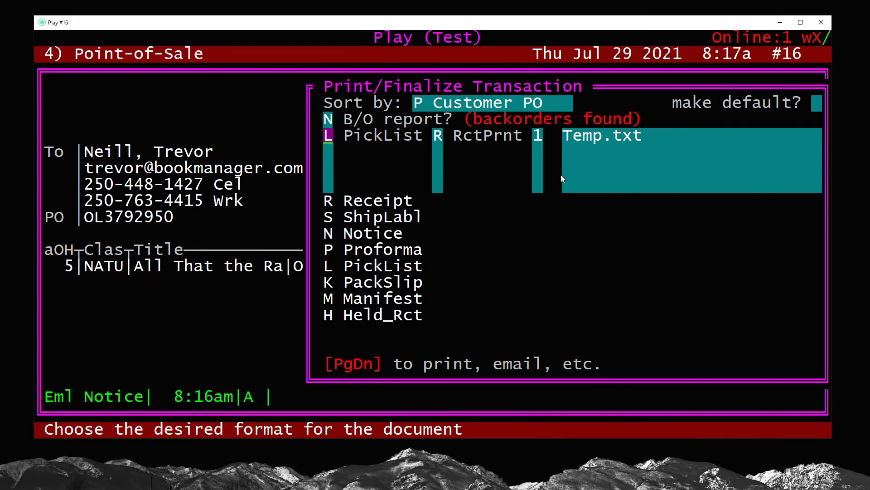
key(h)
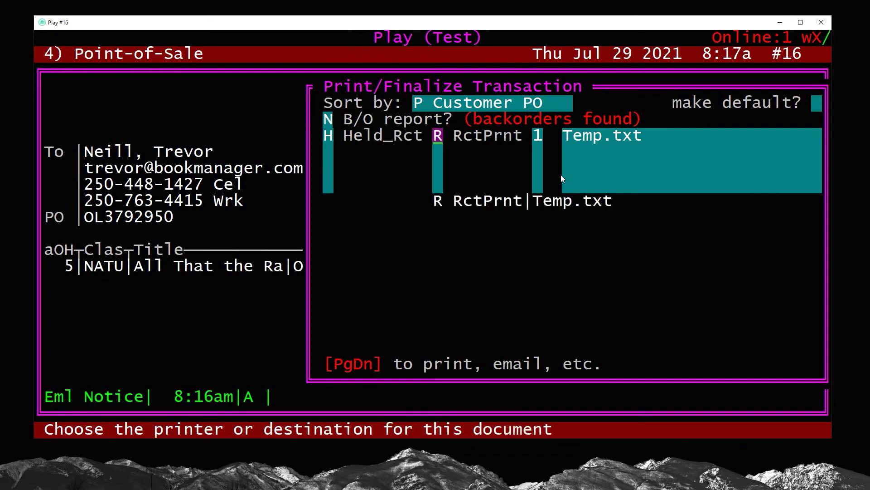
key(Return)
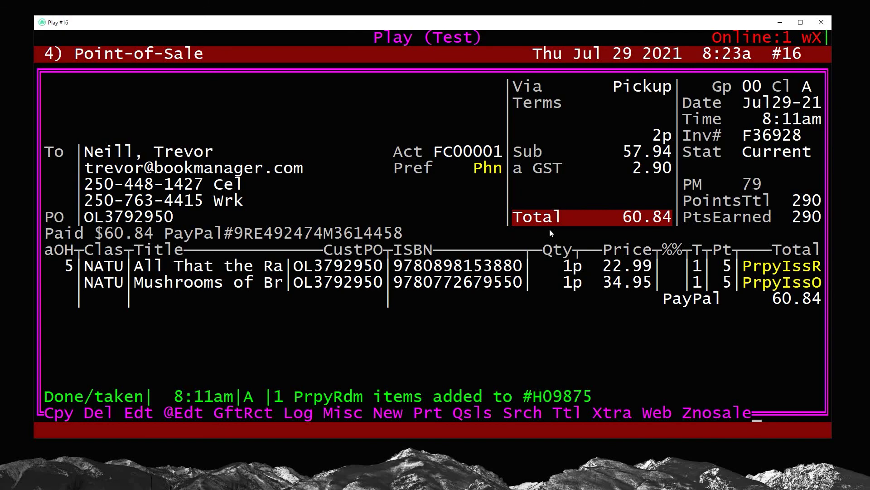
Search the transaction status log from New Online and open the online order noted as Ship
key(s)
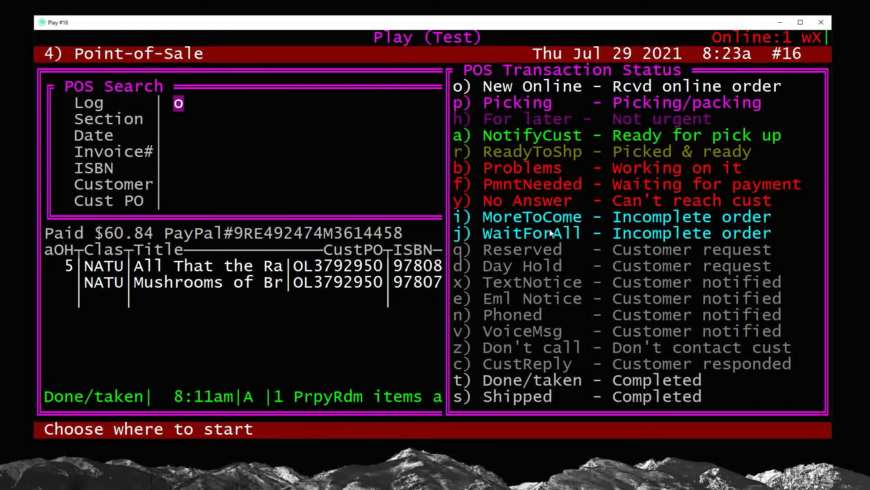
key(Return)
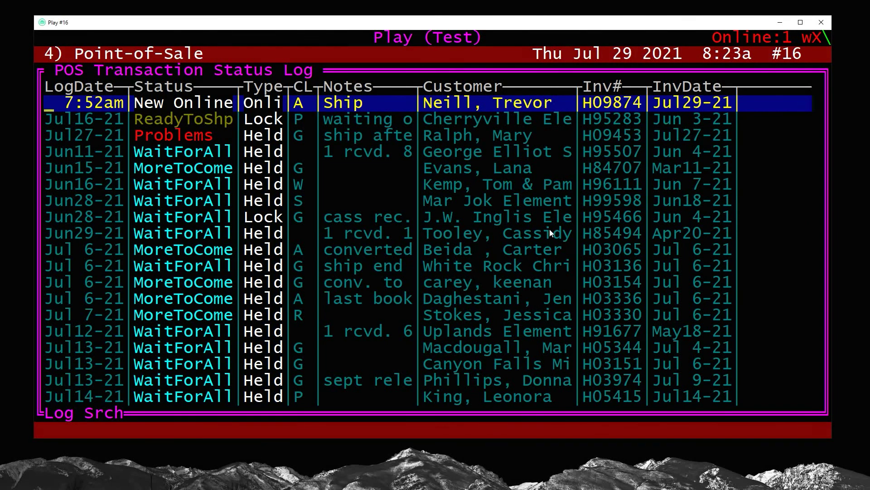
key(Return)
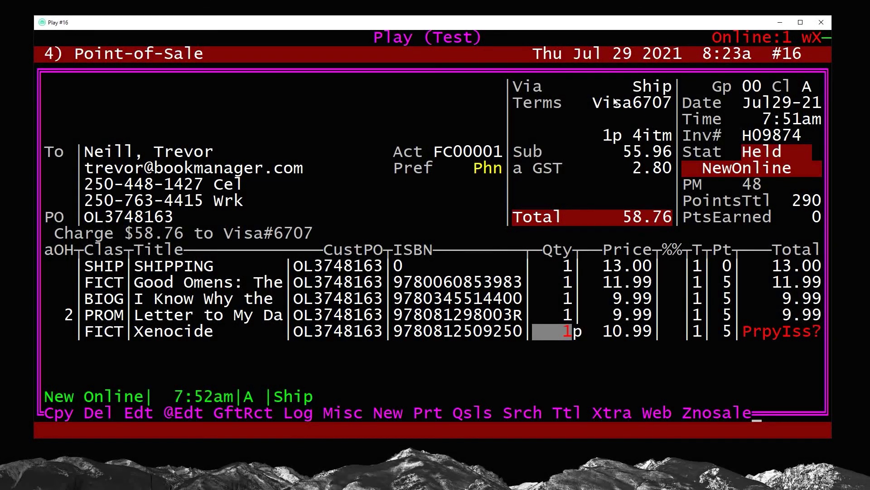
Review the shipping order's payment terms, card charge note and SHIPPING line
drag(594, 103, 661, 104)
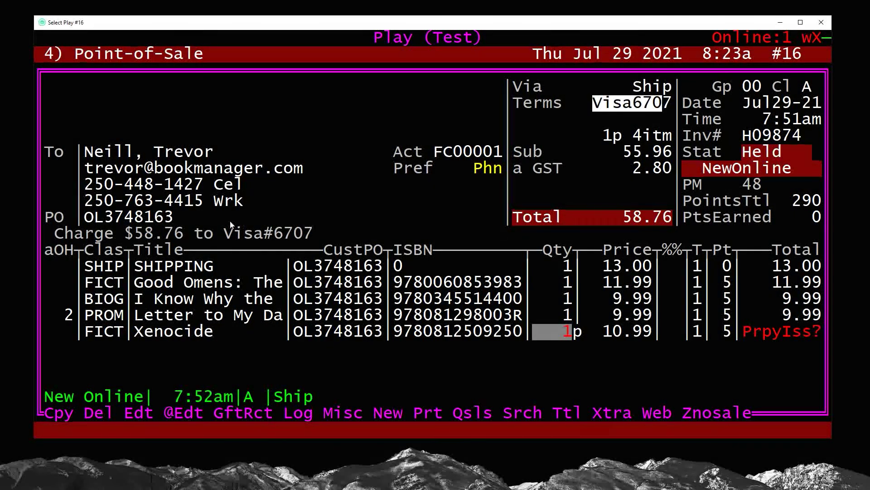
drag(55, 233, 323, 233)
key(Return)
drag(84, 266, 745, 270)
key(Return)
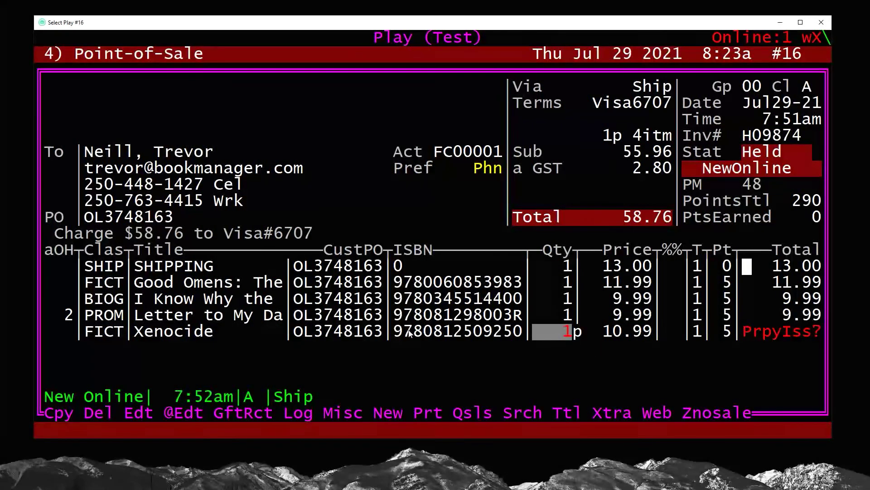
Examine the Good Omens, I Know Why the and Letter to My Da lines, comparing their quantities with the prepaid Xenocide line
drag(77, 280, 819, 317)
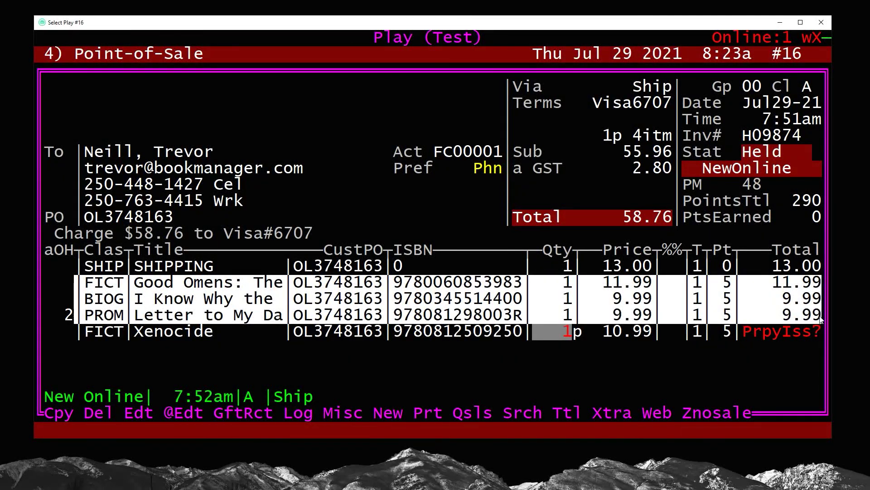
click(816, 317)
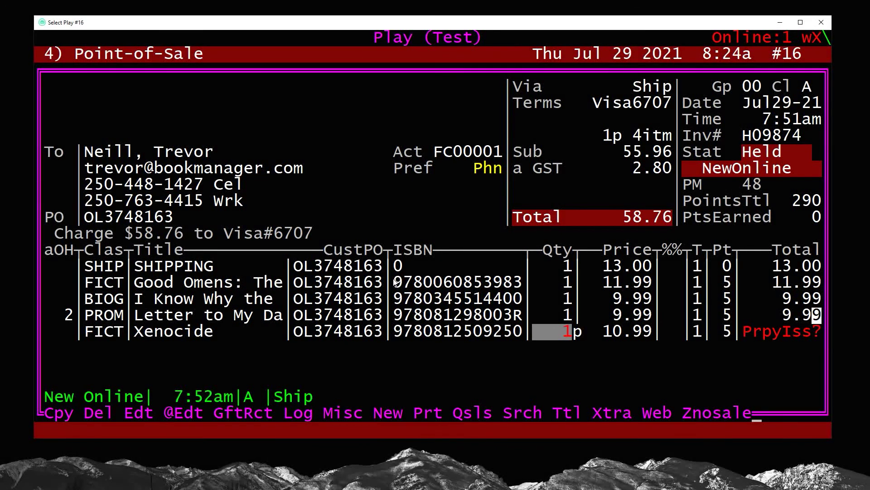
click(566, 282)
drag(565, 283, 504, 317)
click(575, 340)
Try the PickList format on the RctPrnt printer in the shipping order's print options
key(p)
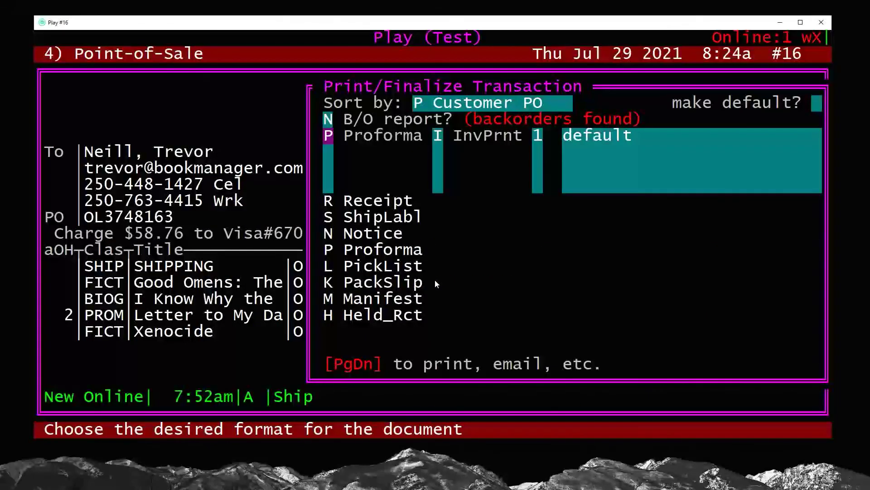
key(l)
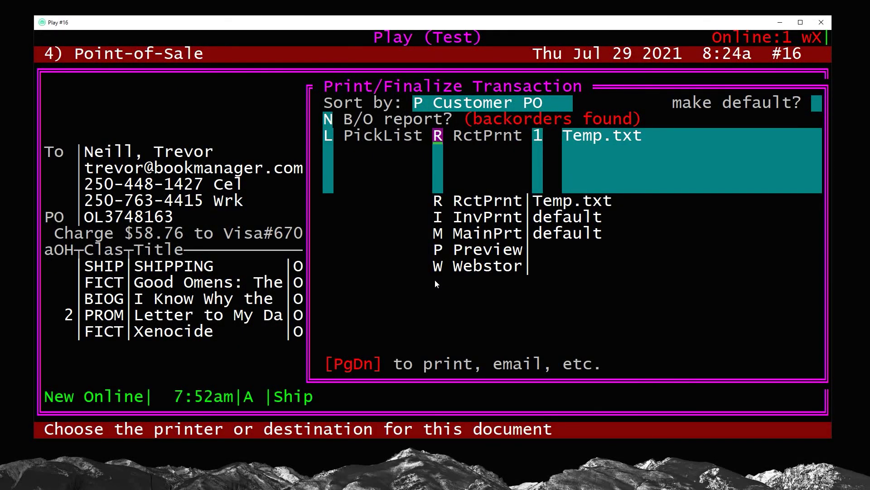
key(Escape)
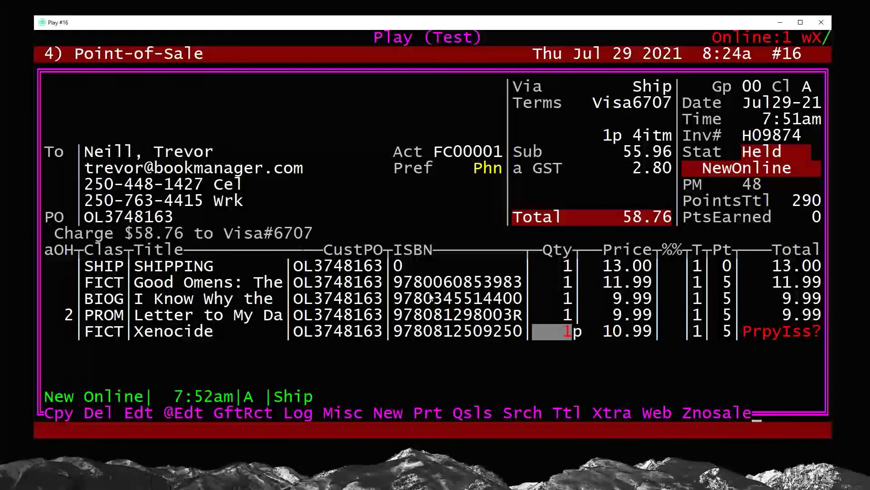
Open the shipping order for editing under the staff ID and compare the three unprepaid book quantities with the prepaid Xenocide line
key(Escape)
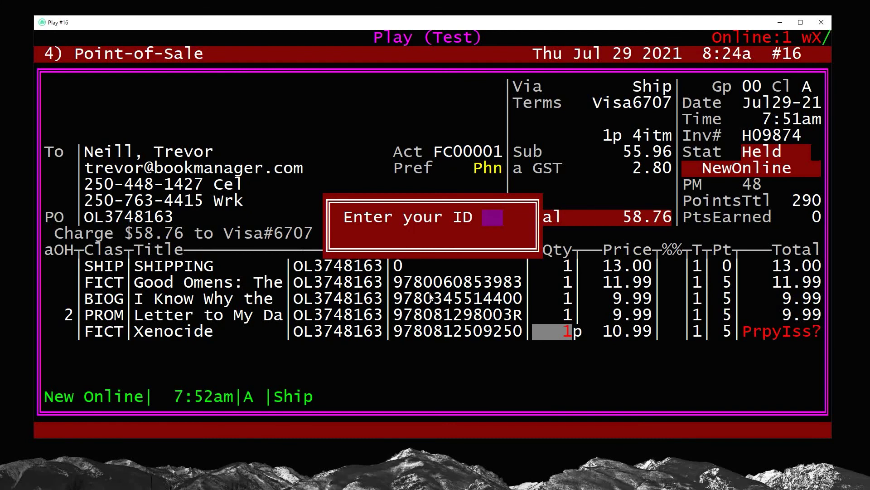
key(Return)
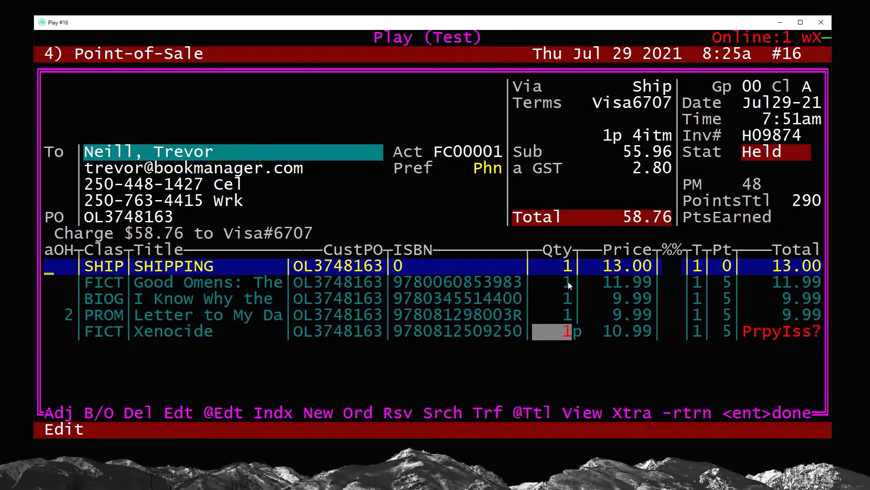
drag(567, 282, 566, 311)
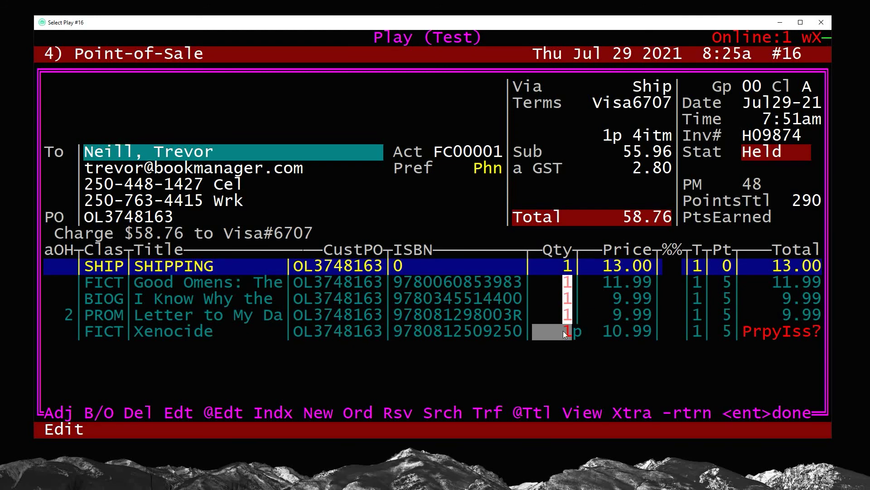
drag(572, 336, 561, 334)
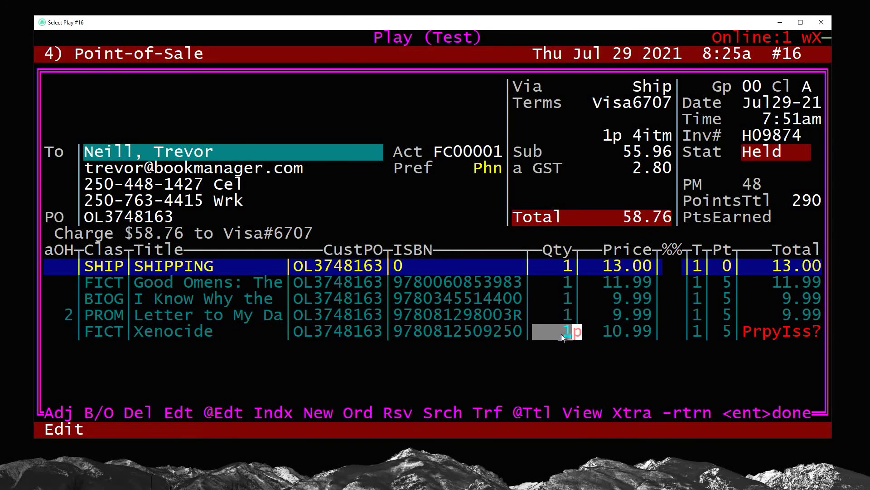
key(Down)
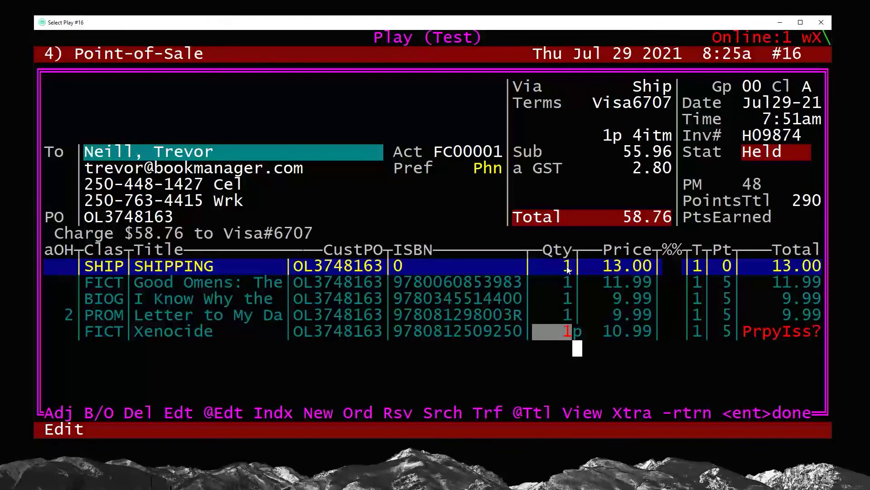
Check the order's Via method and item lines, and set the SHIPPING line's status to Prepay item
click(648, 86)
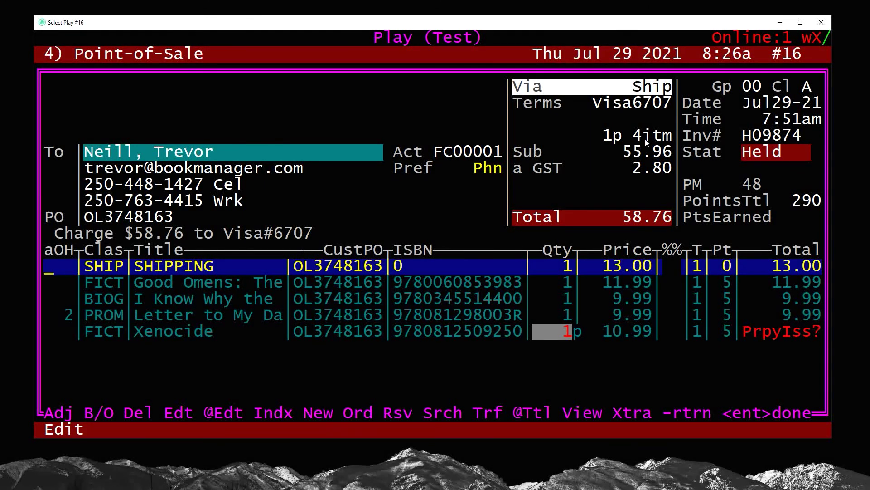
drag(671, 88, 515, 87)
drag(394, 279, 605, 335)
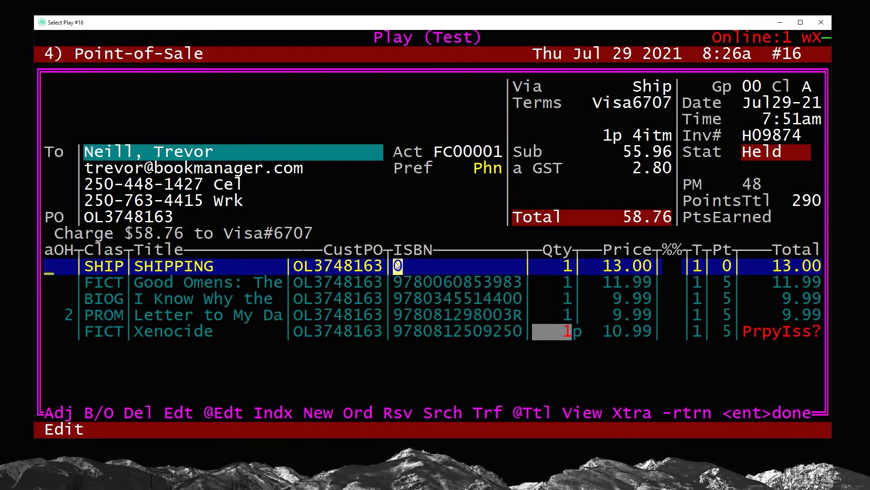
drag(394, 267, 604, 267)
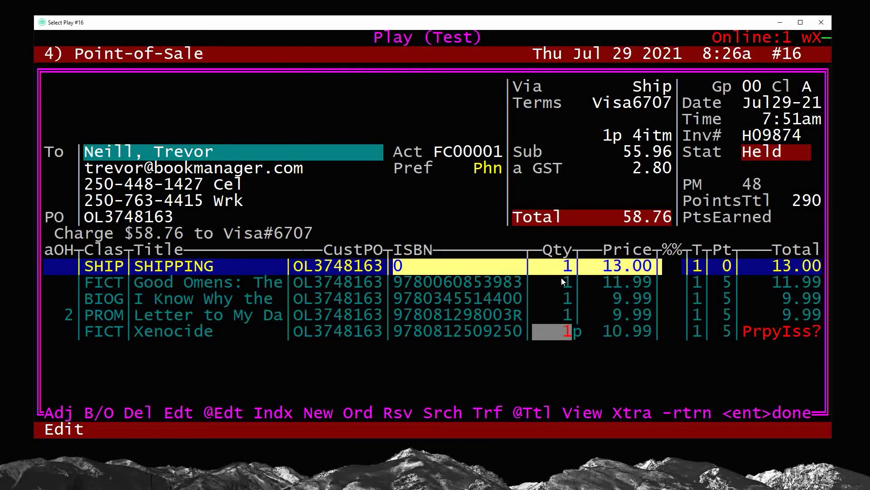
key(Return)
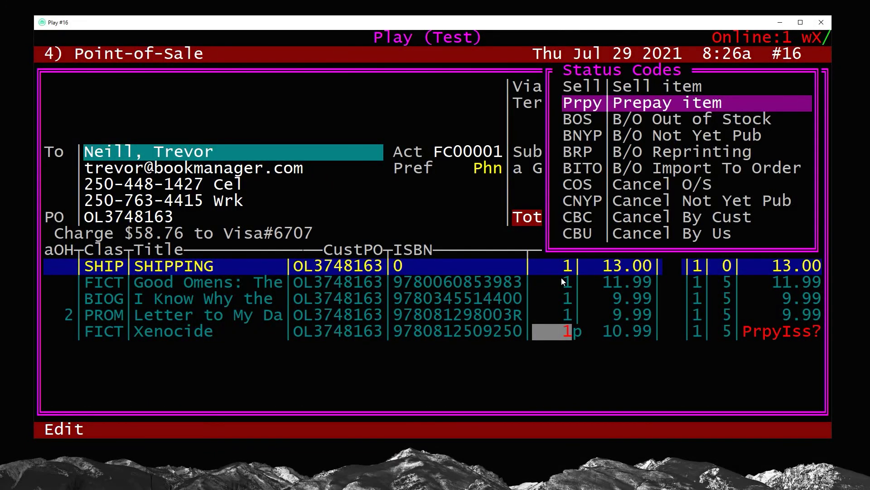
key(Return)
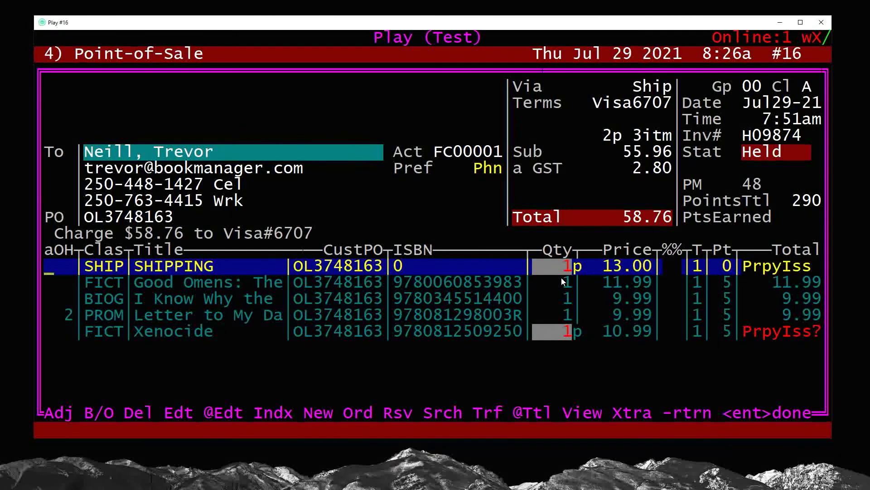
Set the Good Omens, I Know Why the and Letter to My Da lines to the Prepay item status
key(Down)
key(Up)
key(Down)
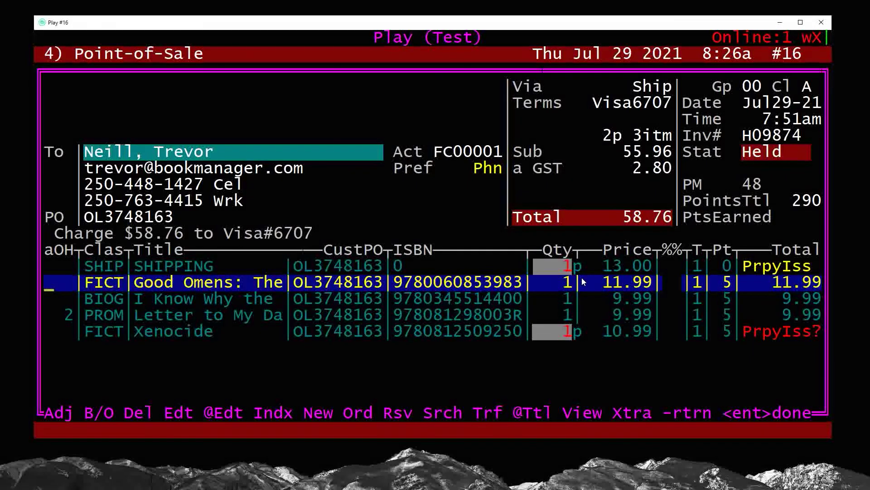
key(p)
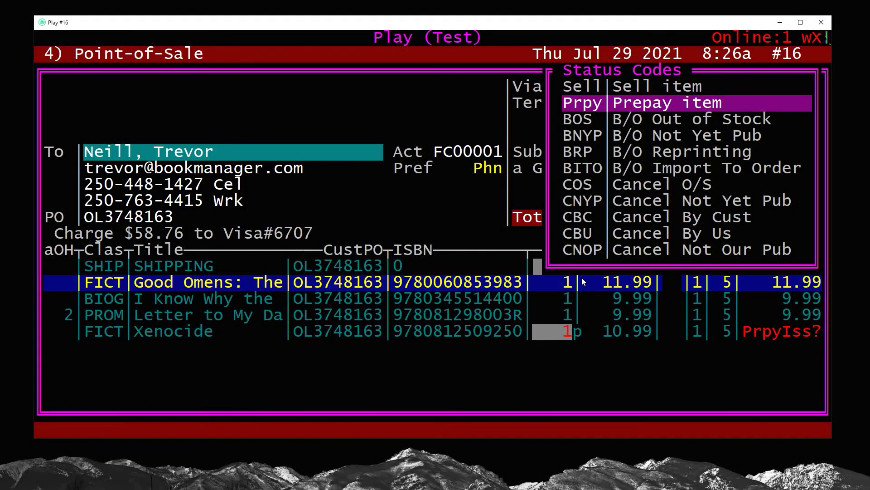
key(Return)
key(Down)
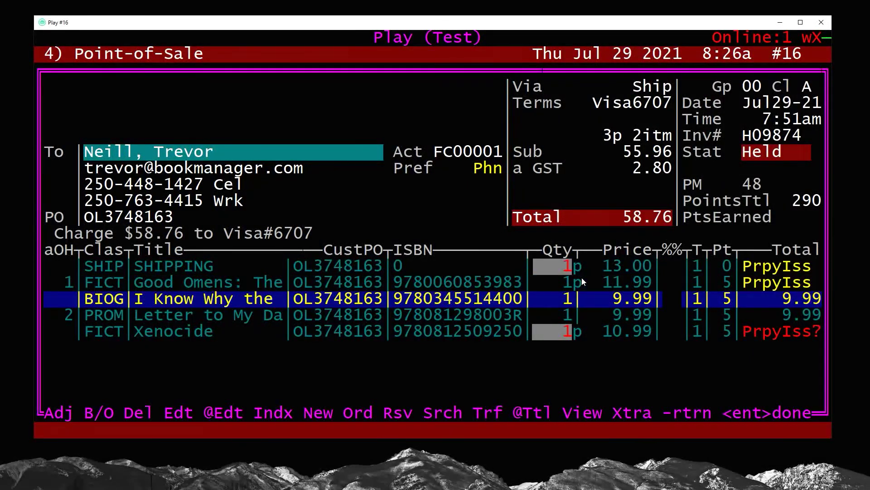
key(p)
key(Return)
key(Down)
key(p)
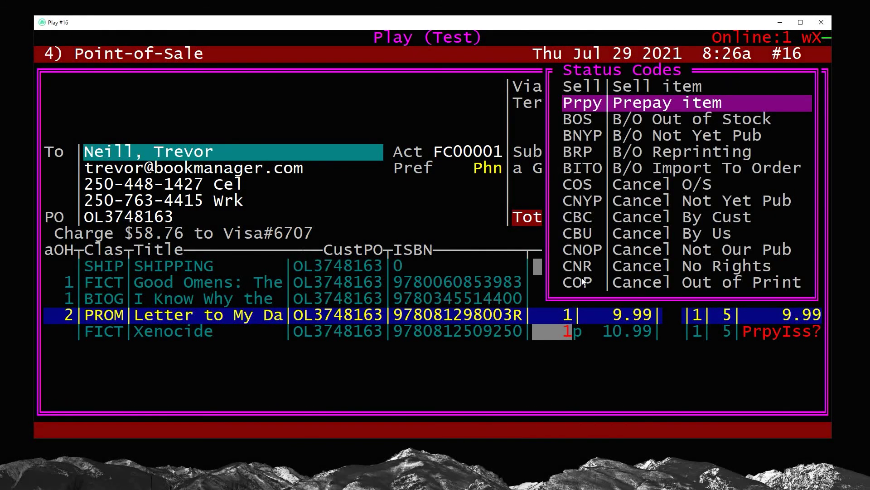
key(Return)
Review the prepaid book lines down to Xenocide and check the SHIPPING line's ISBN and prepay status
key(Home)
key(Down)
key(Down)
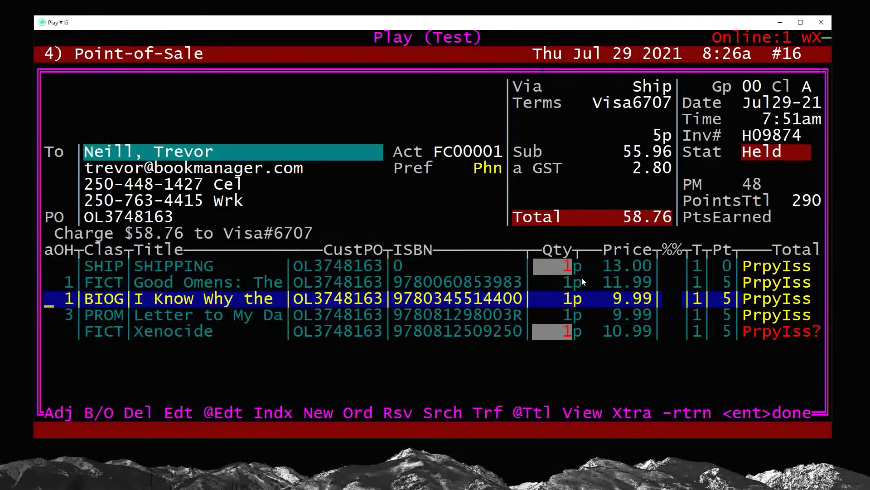
key(Down)
key(Up)
key(Up)
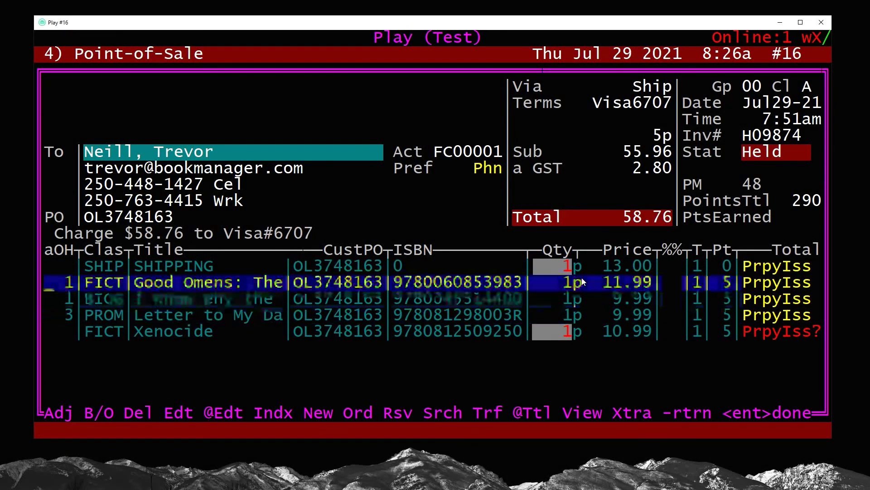
key(Down)
key(Down)
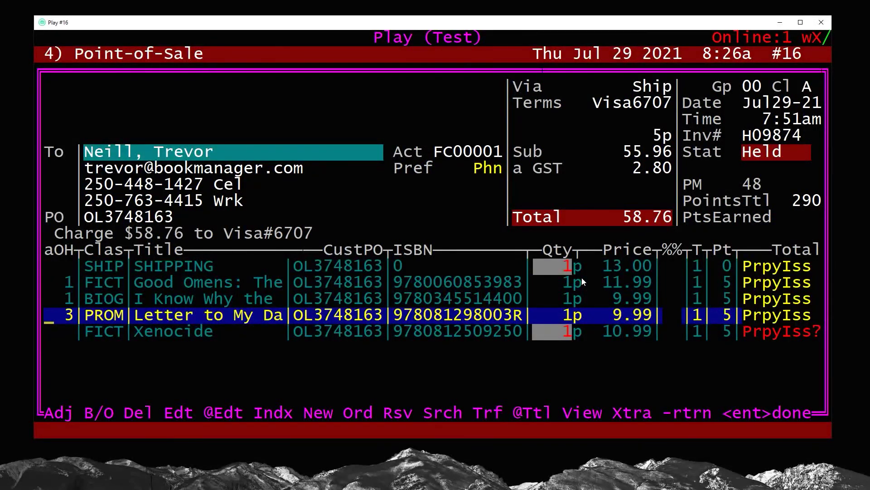
key(Down)
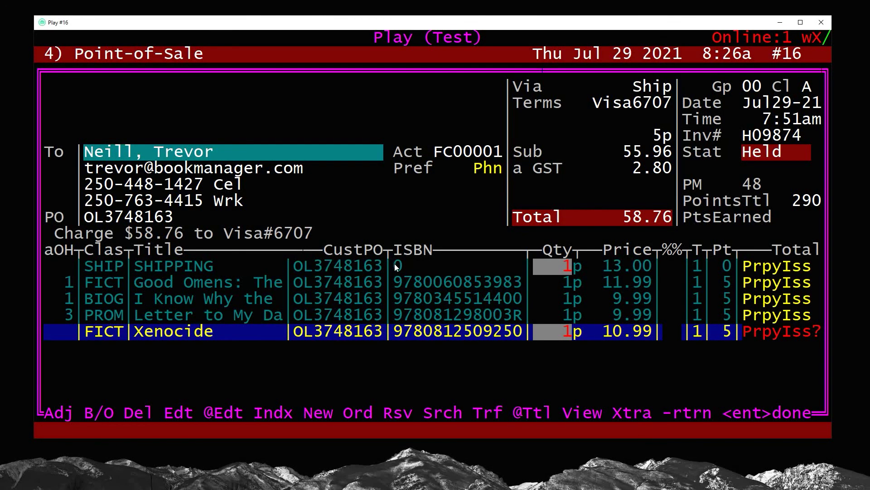
drag(396, 268, 472, 272)
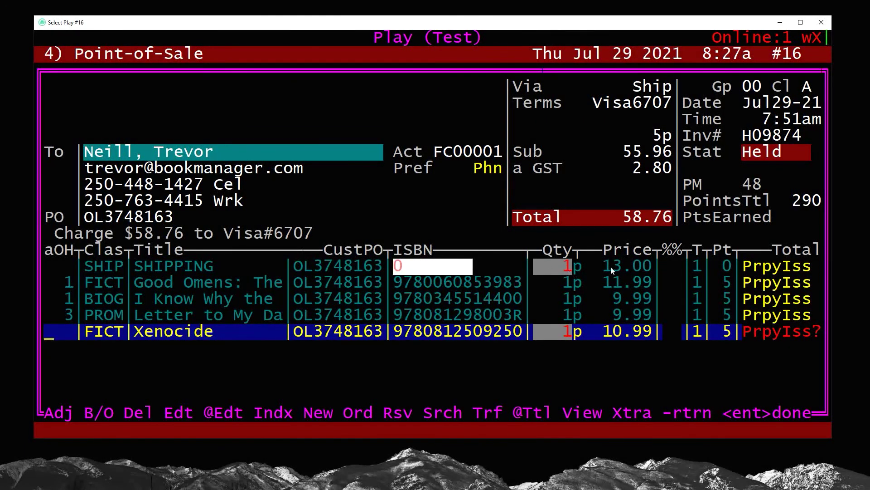
drag(743, 267, 813, 268)
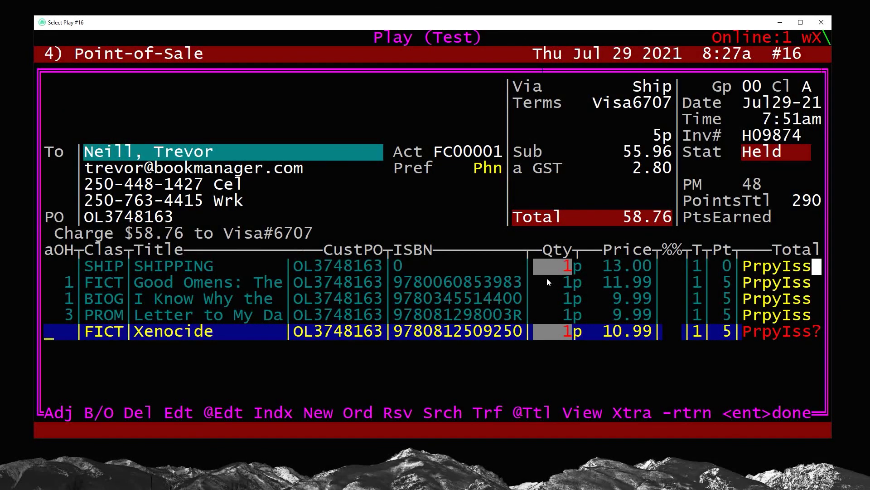
Reserve 1 copy of Xenocide for the customer against the pending RAI order, keeping the online order's PO number
key(Escape)
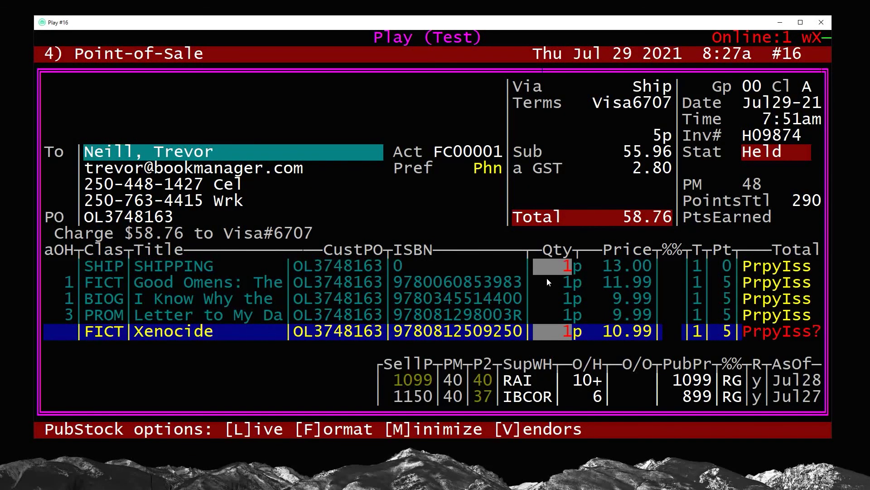
key(Escape)
key(r)
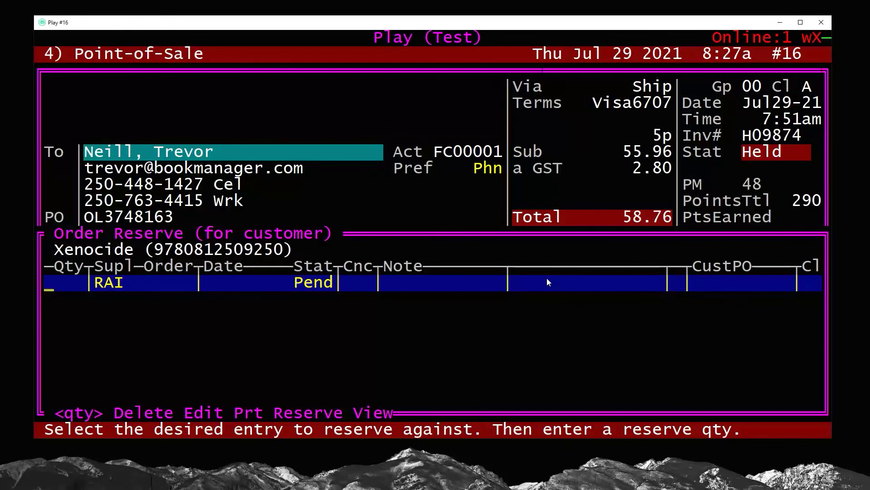
text(1)
key(Return)
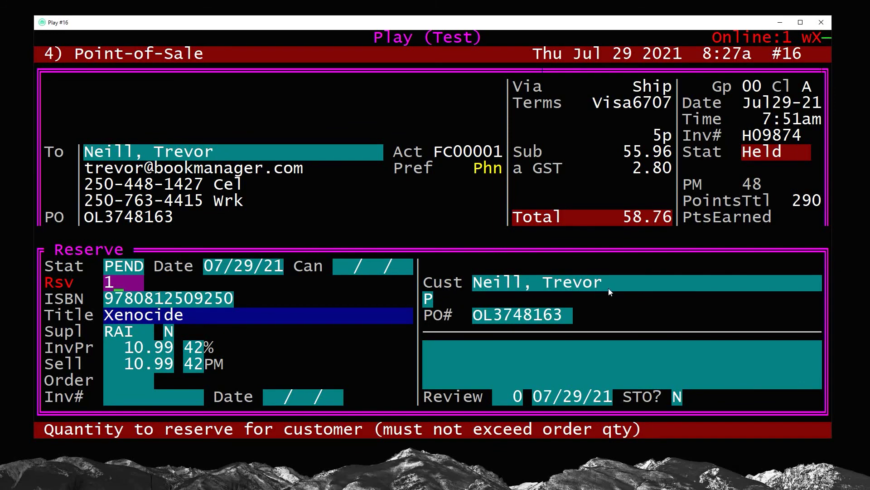
double_click(564, 316)
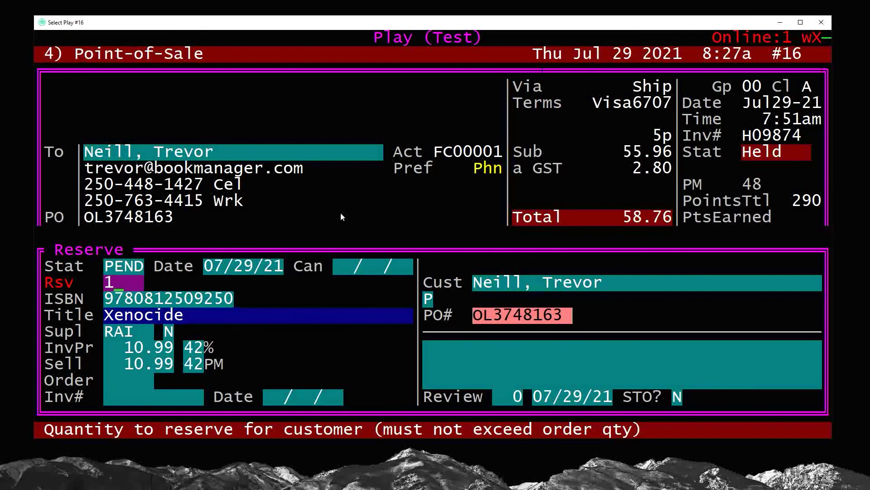
click(575, 306)
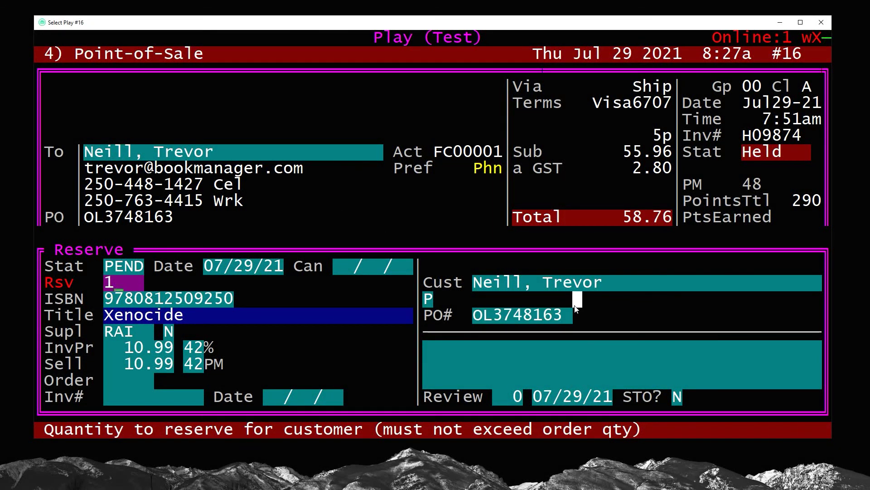
key(Return)
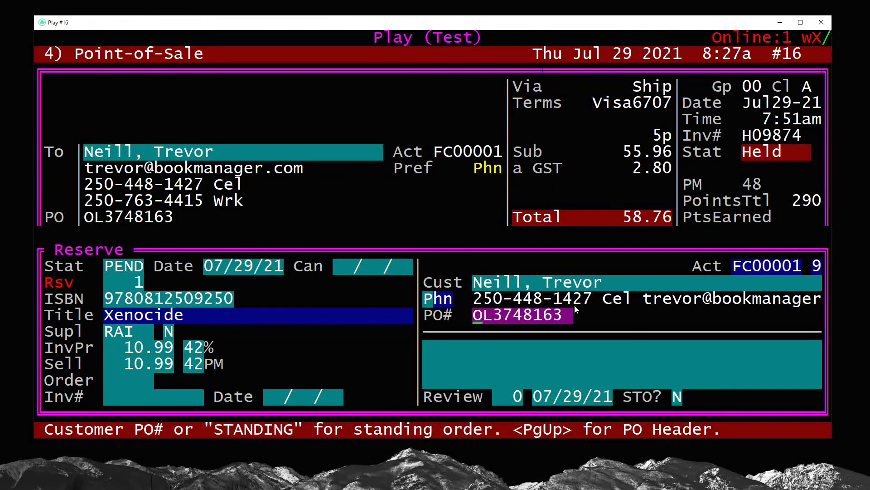
key(Return)
key(Return)
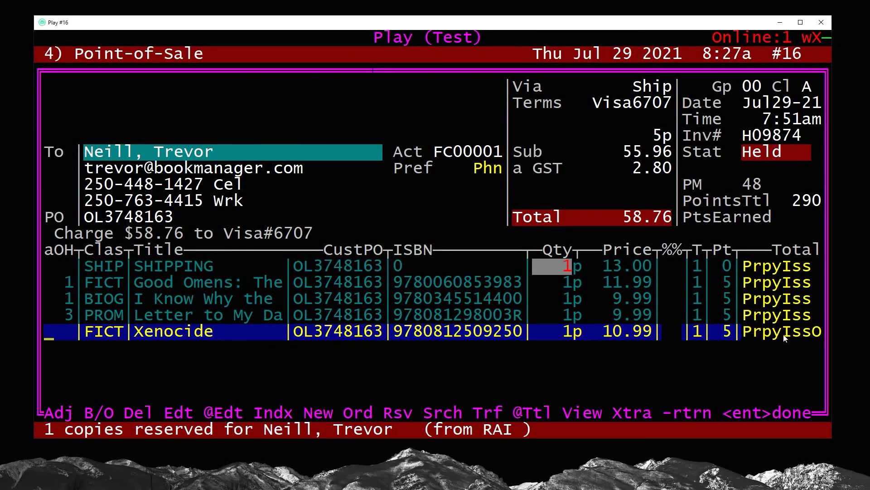
Check the order total against the Visa charge note, then start tendering and create a Held invoice for future pick-up of the in-stock items
click(820, 334)
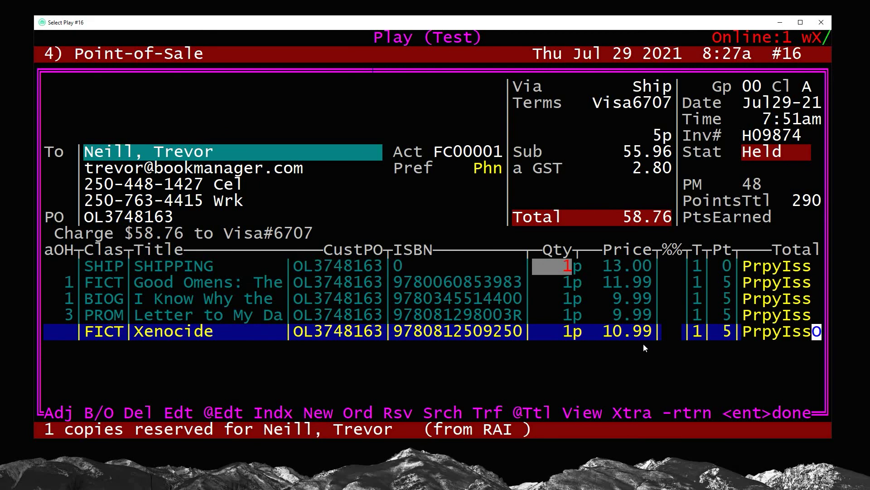
drag(624, 217, 683, 217)
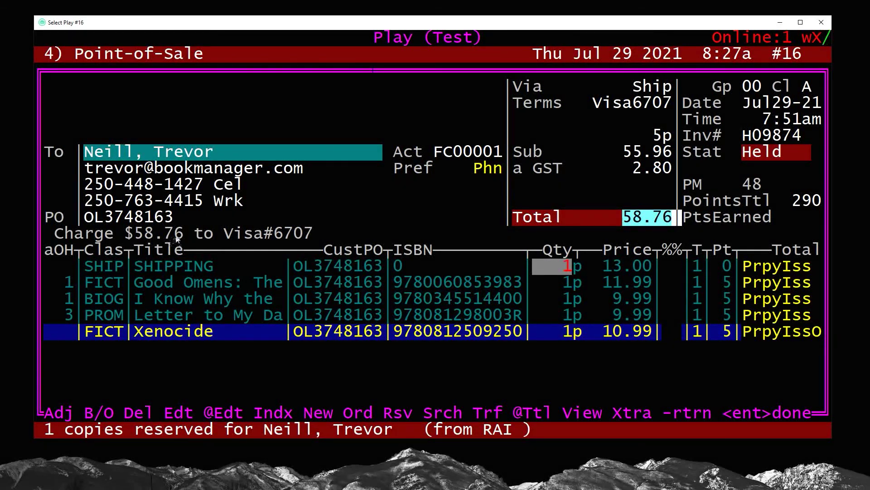
drag(182, 236, 125, 238)
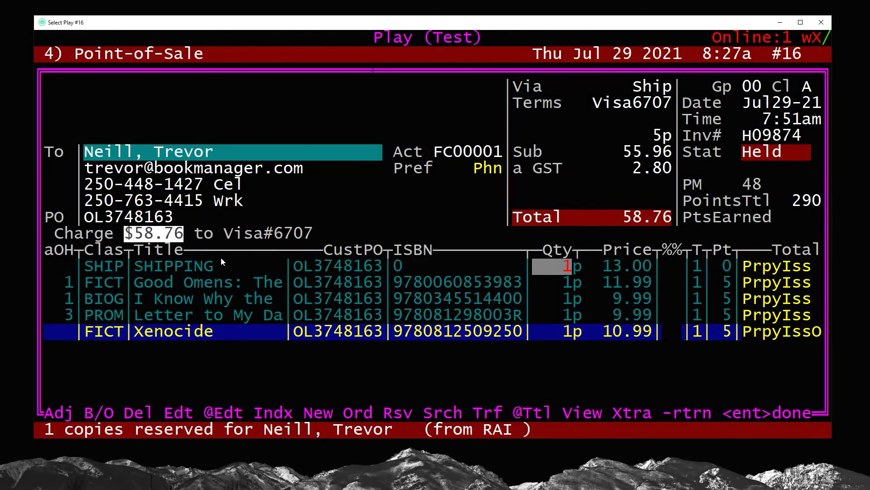
key(Return)
key(Down)
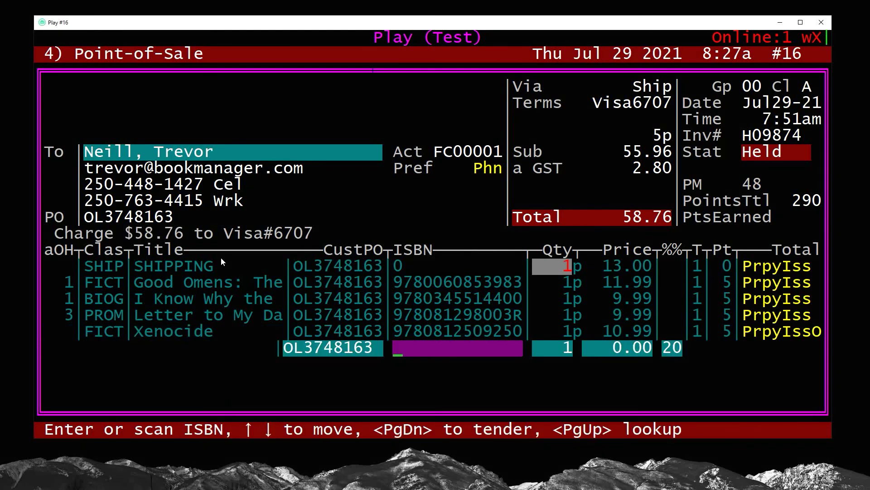
key(Page_Down)
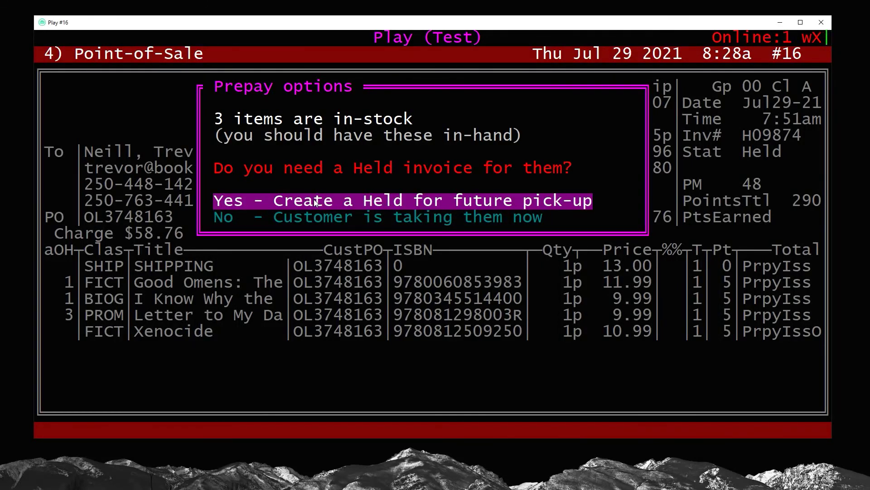
key(Return)
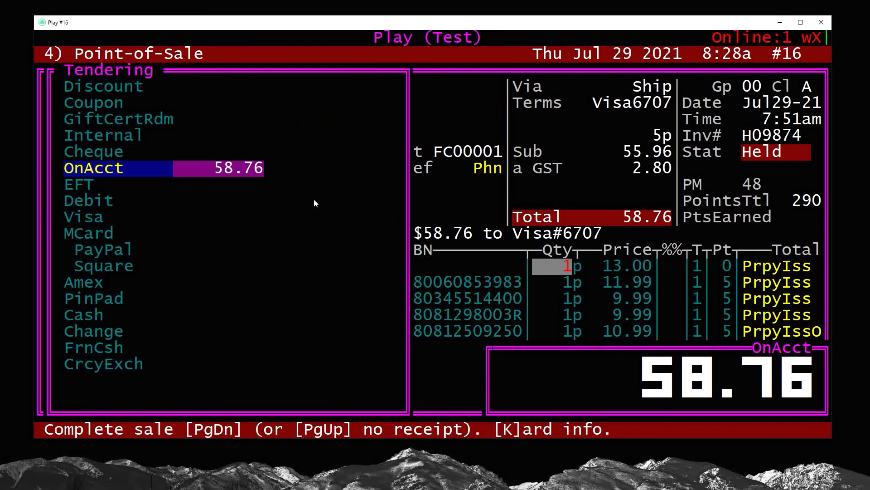
Tender the full 58.76 to Visa and complete the sale with a receipt
key(Down)
key(Down)
key(Down)
key(Down)
key(Down)
key(Down)
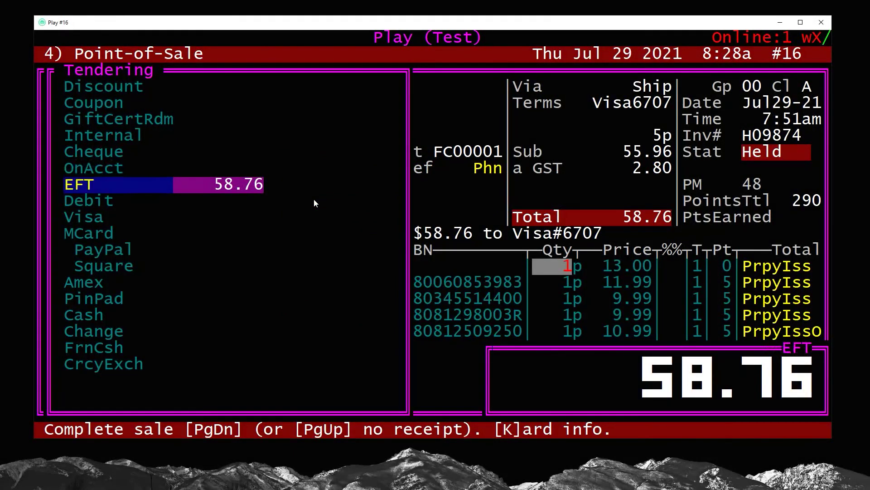
key(Down)
key(Down)
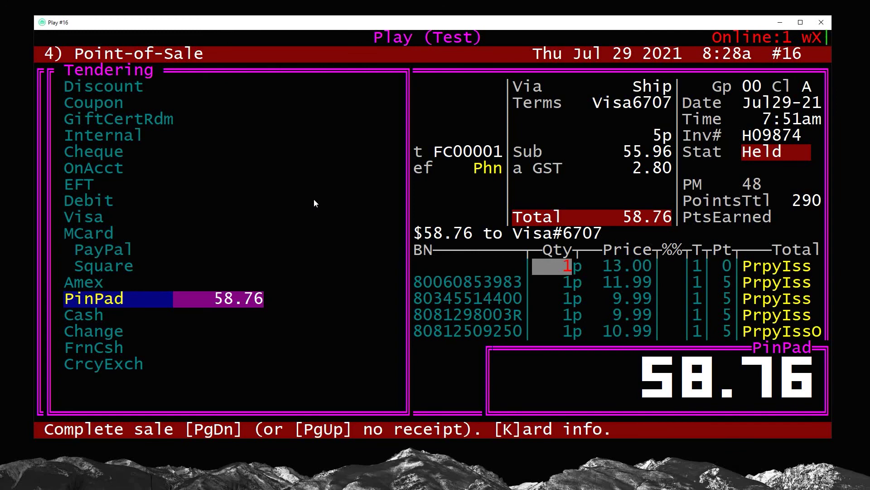
key(Up)
key(Up)
key(Up)
key(Up)
key(Up)
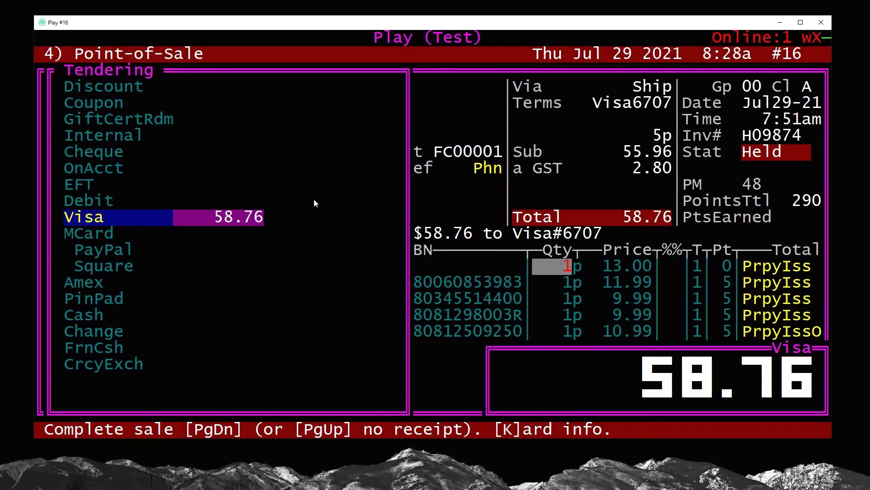
key(Page_Down)
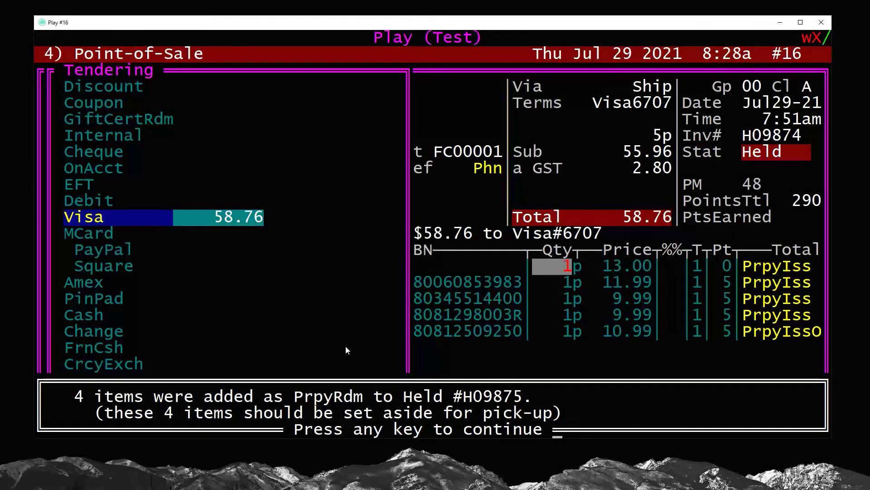
key(Return)
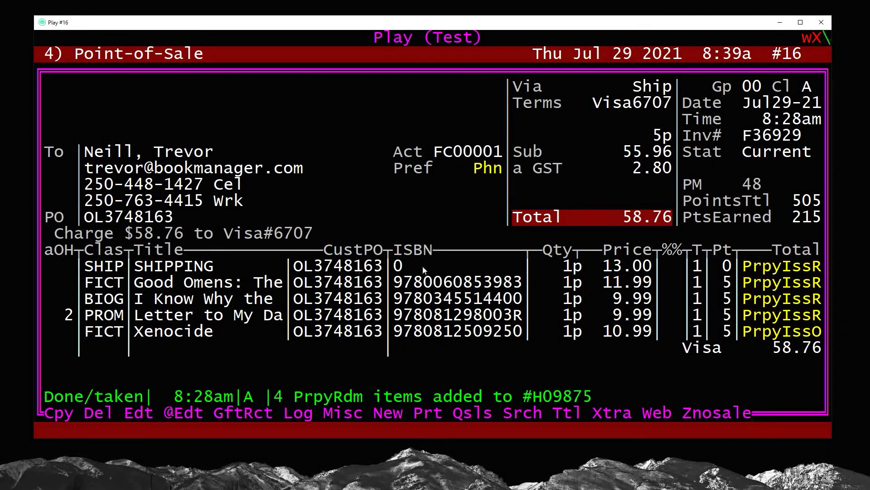
Prepare a Notice email to the customer for the completed transaction, leaving the emailing staff ID blank
key(p)
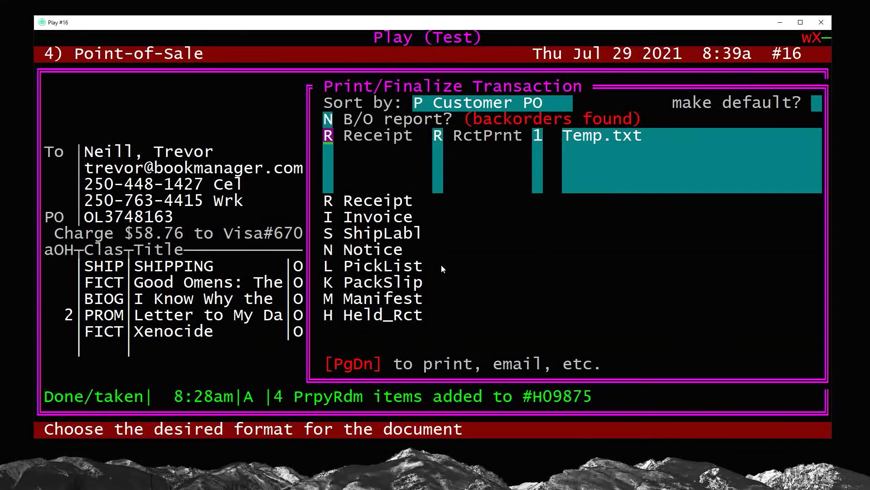
key(n)
key(Page_Down)
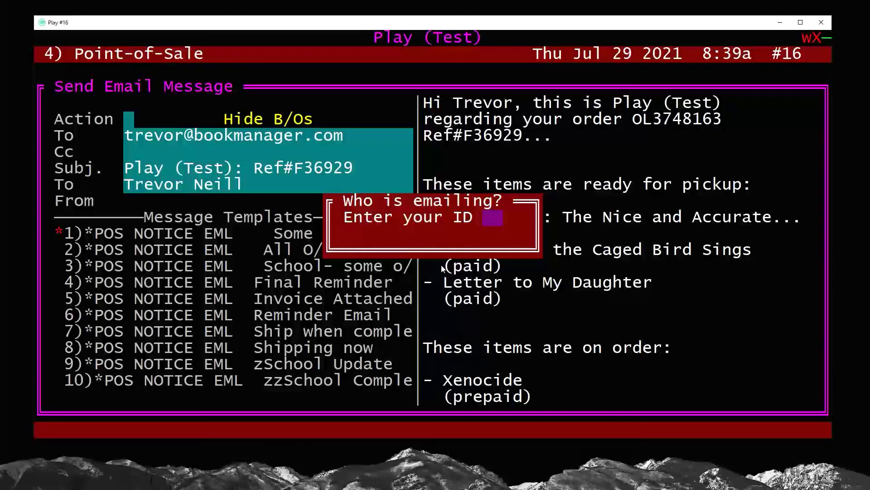
key(Return)
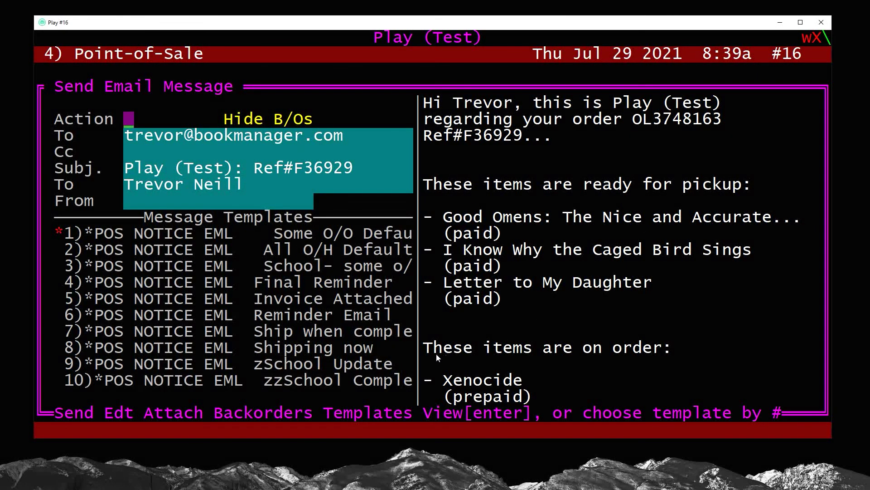
Switch the email to the Ship when complete template, show the backorders in it, and check the order number in the message
drag(436, 353, 672, 355)
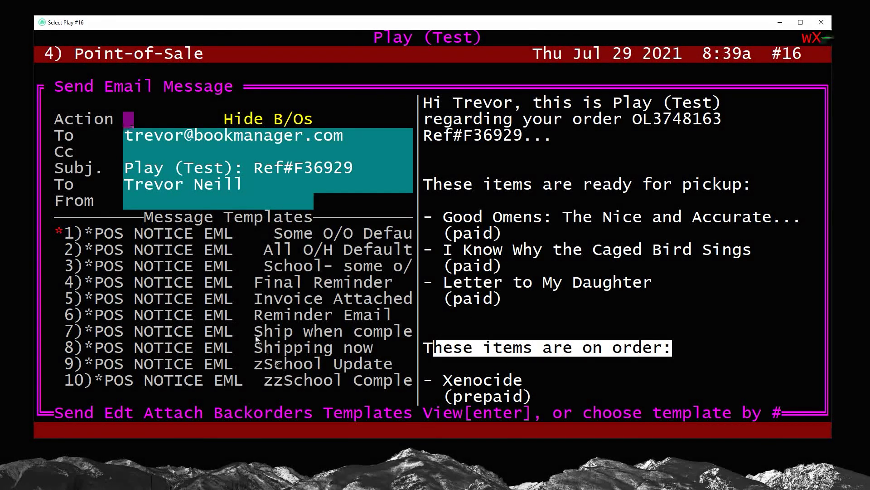
click(321, 326)
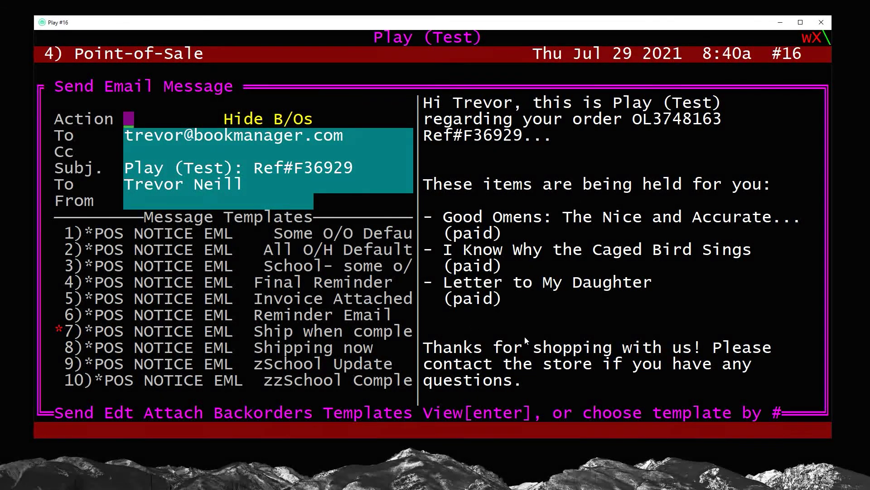
click(227, 121)
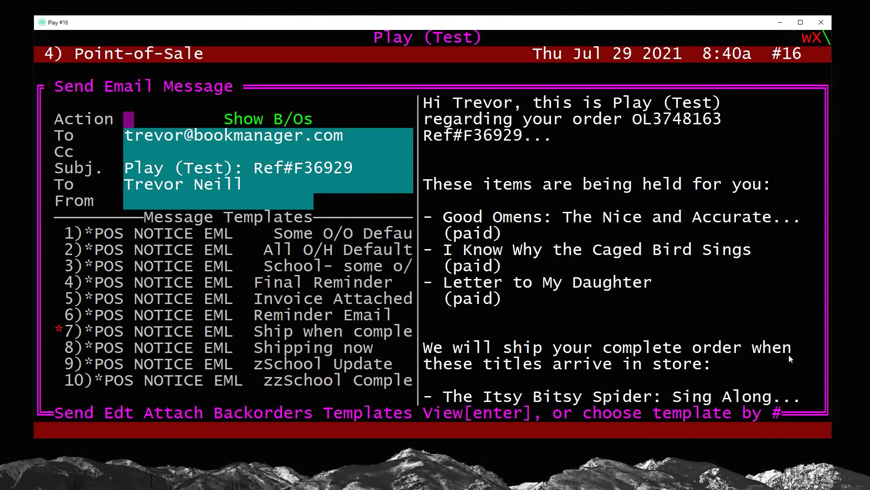
drag(634, 120, 720, 119)
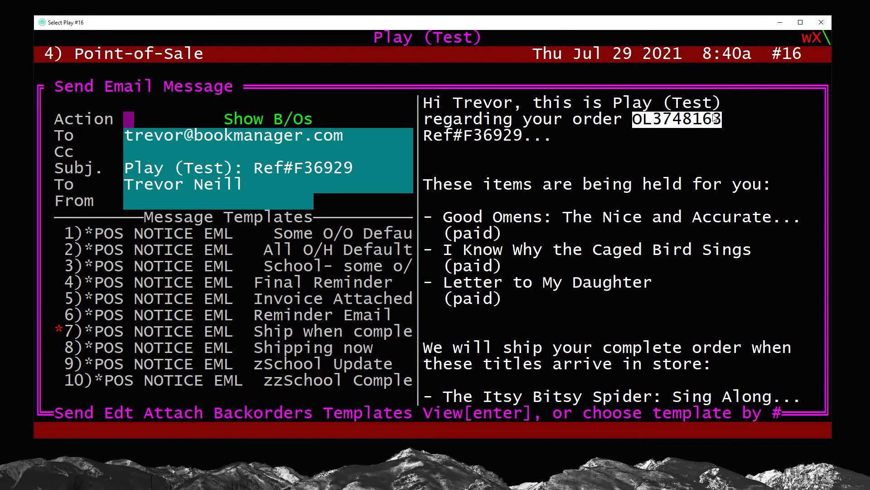